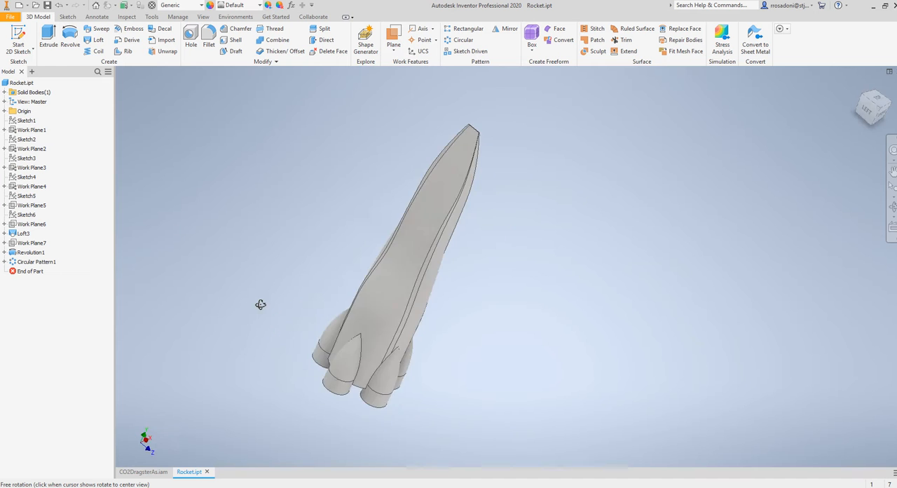
Create a new part from the metric Standard (mm).ipt template
shift+middle_drag(489, 309, 458, 300)
shift+middle_drag(300, 225, 346, 258)
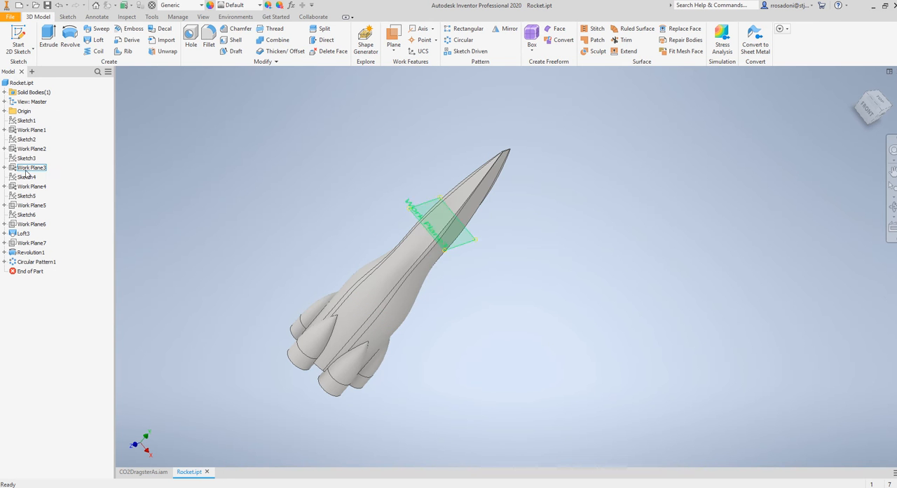
click(12, 17)
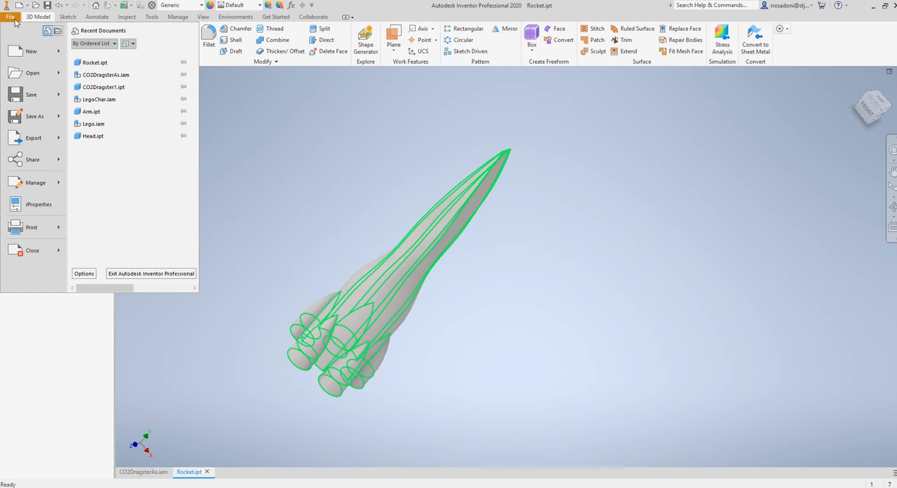
click(31, 51)
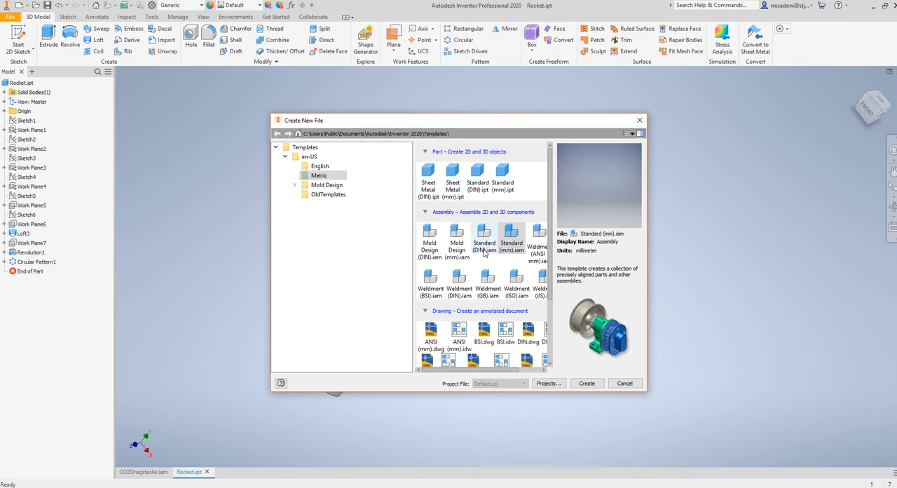
click(504, 182)
click(589, 384)
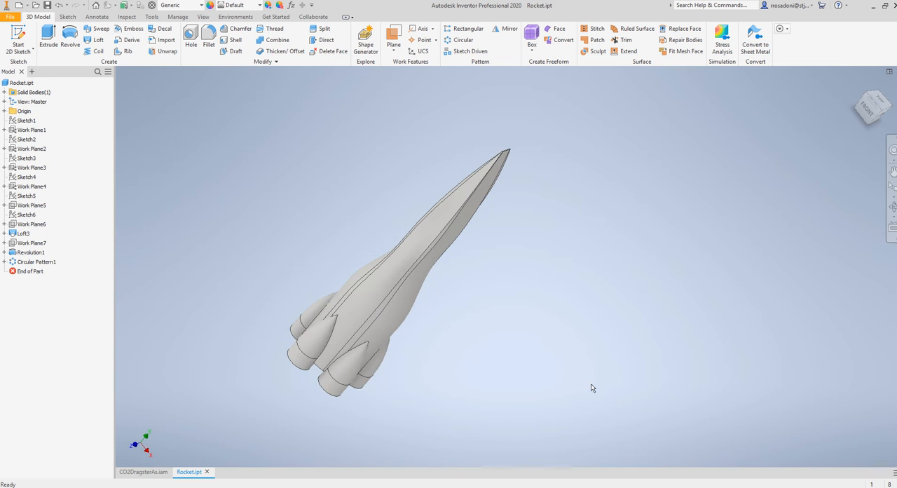
Sketch a 2400 mm diameter circle centred on the origin on the horizontal XZ plane and finish the sketch
click(18, 38)
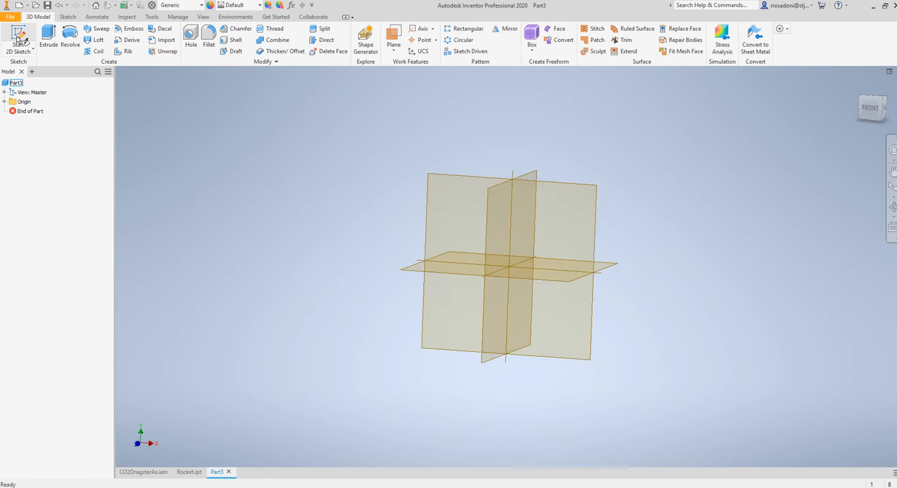
click(498, 312)
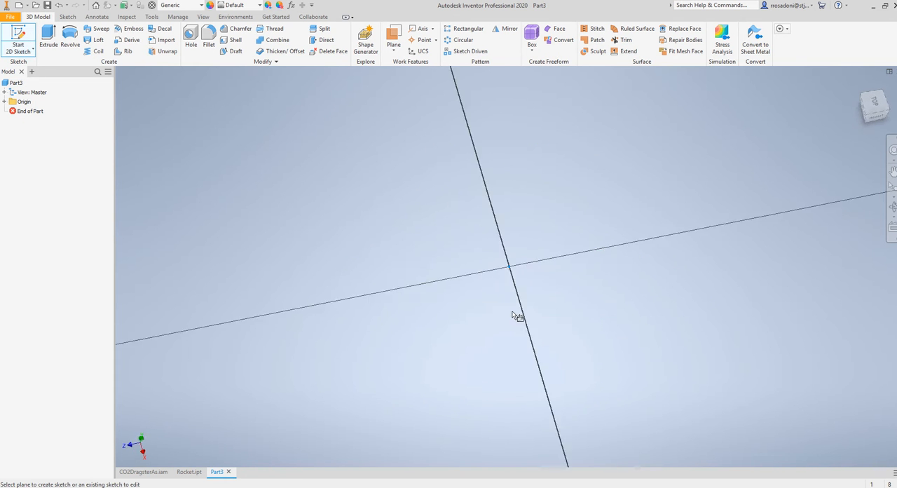
click(71, 37)
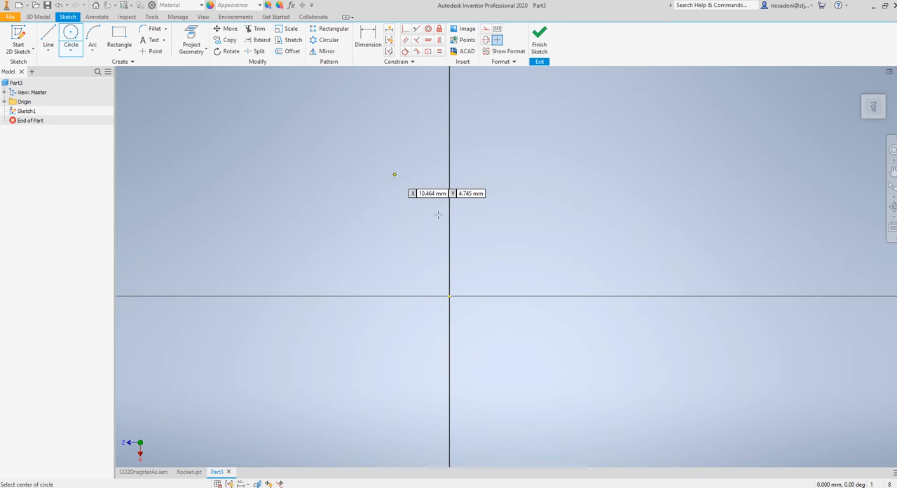
click(449, 296)
scroll(667, 330, down, 5)
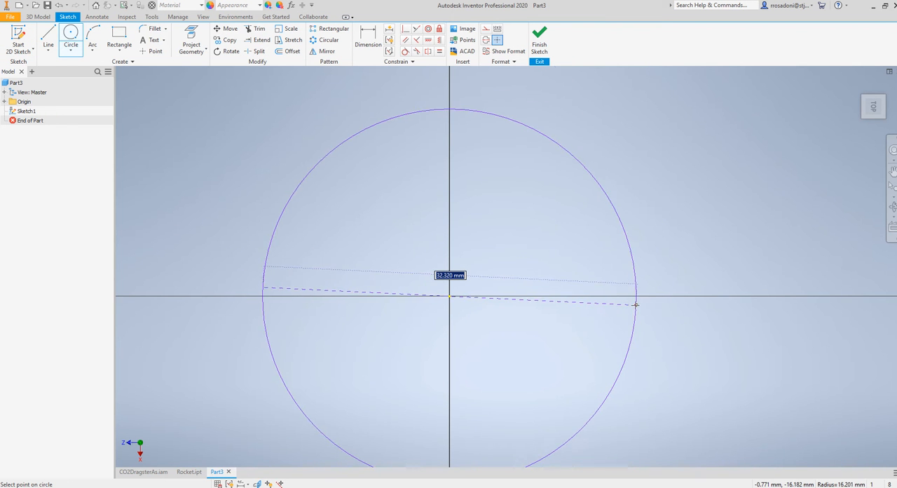
middle_drag(652, 303, 588, 273)
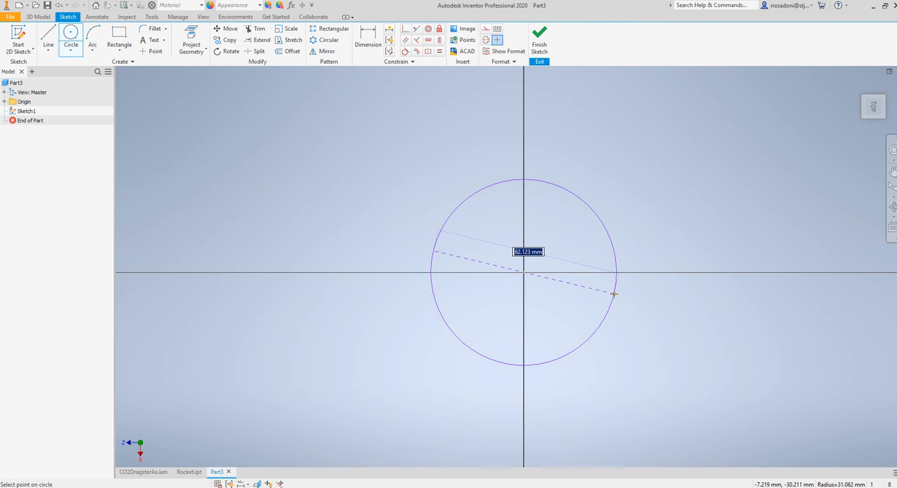
text(2400)
key(Return)
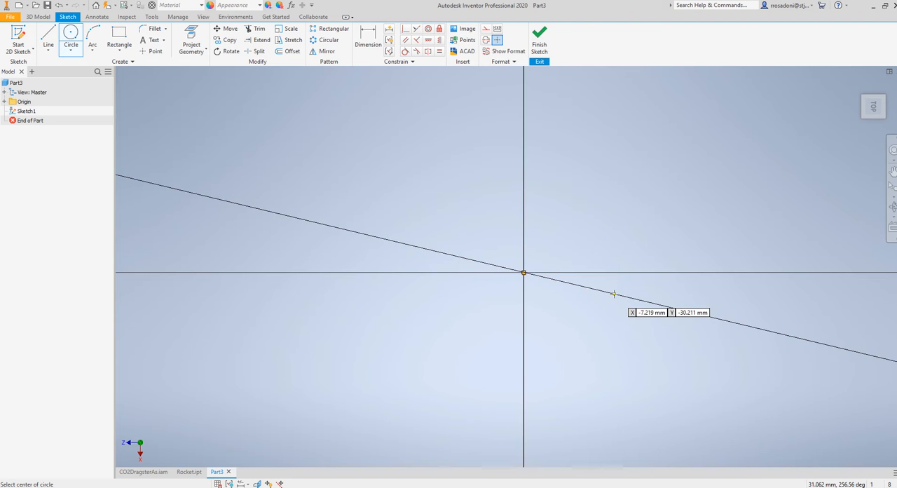
scroll(614, 293, down, 10)
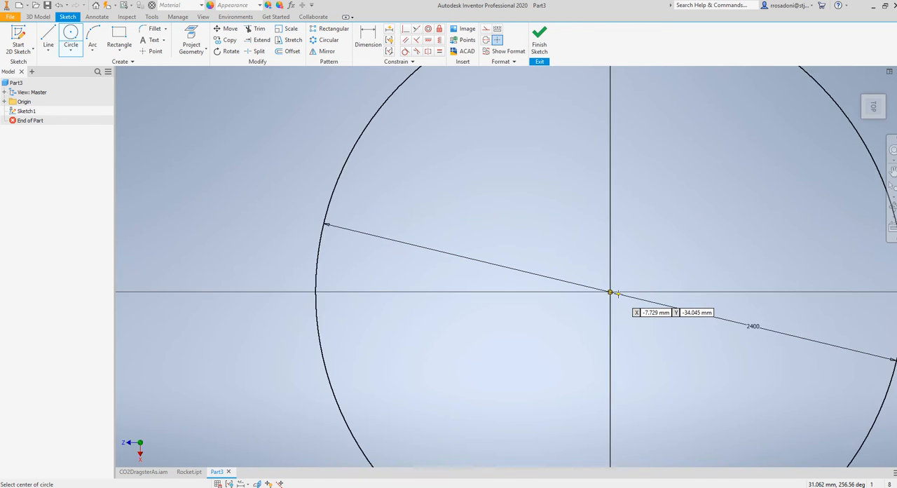
middle_drag(625, 322, 521, 316)
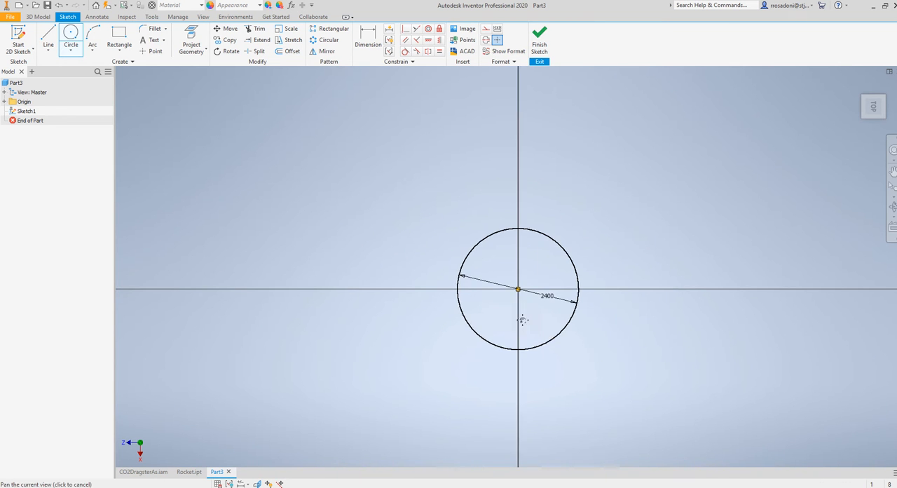
click(539, 42)
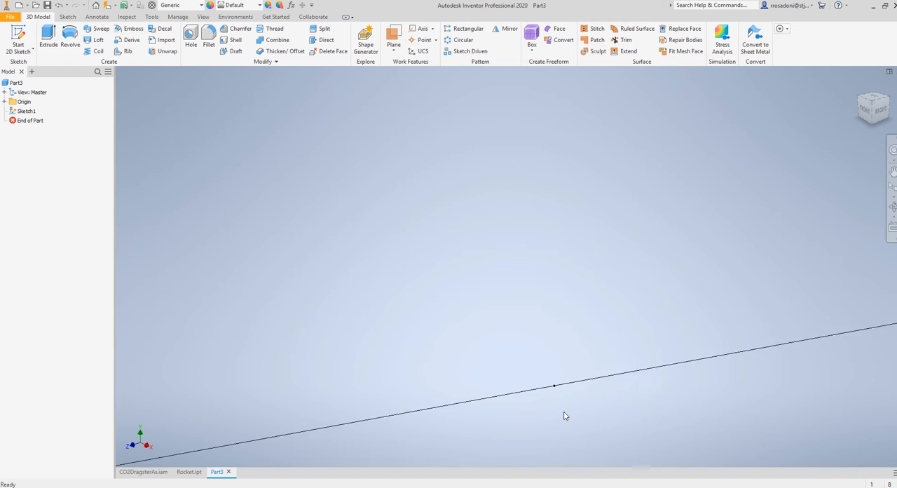
Create a work plane offset 2000 mm above the XZ plane
scroll(564, 415, down, 5)
middle_drag(534, 400, 453, 398)
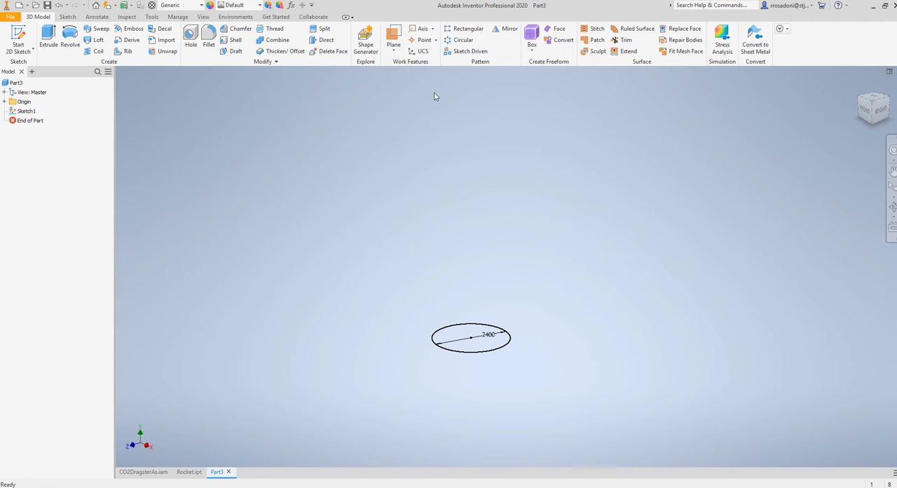
click(393, 37)
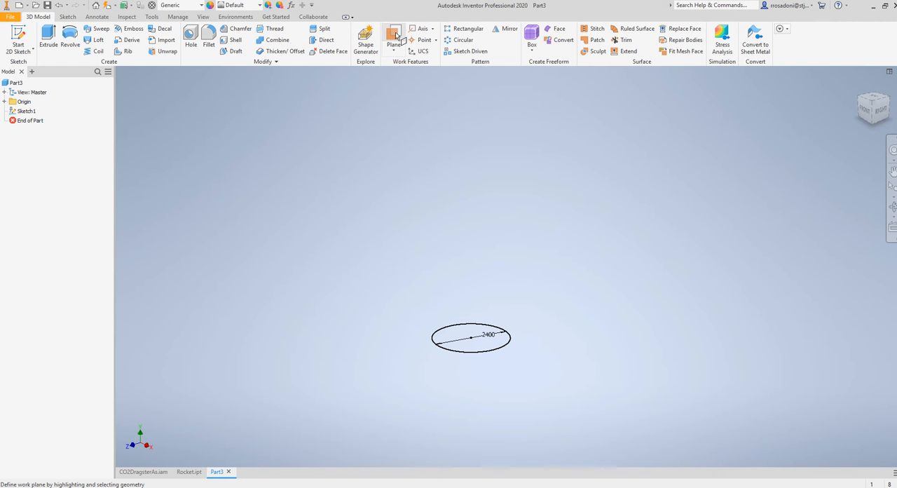
click(5, 102)
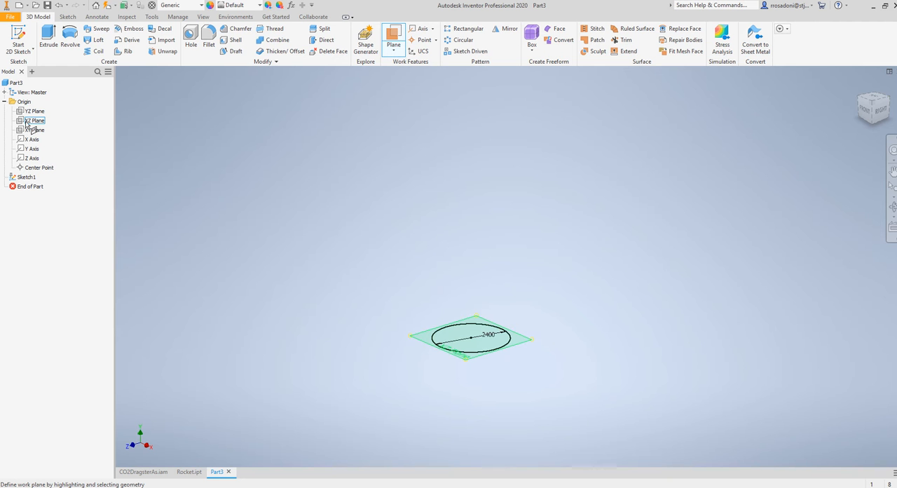
click(26, 122)
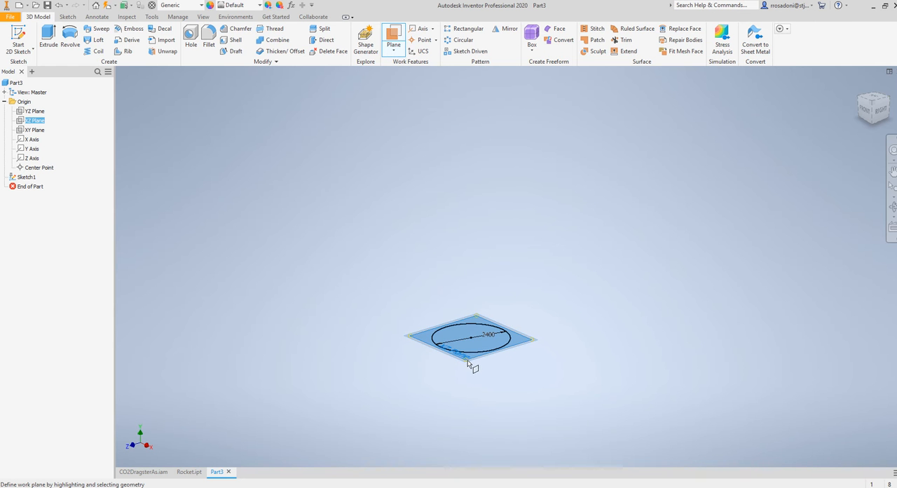
drag(466, 361, 466, 300)
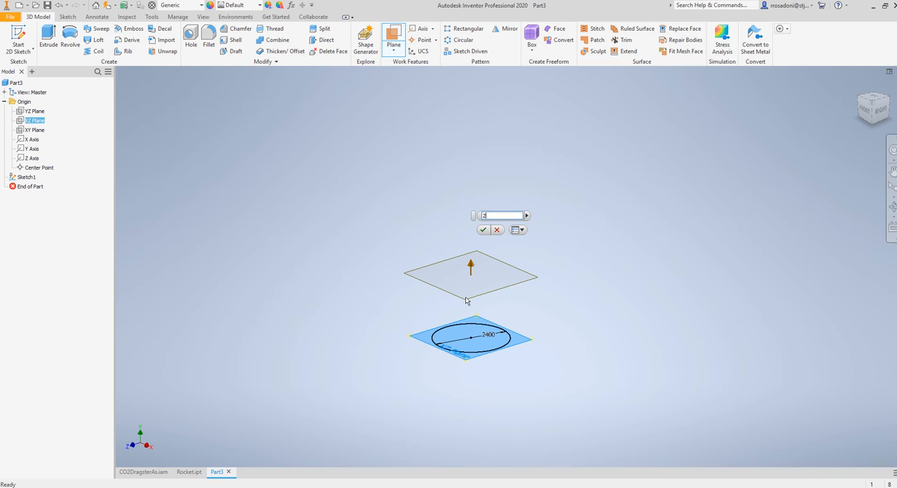
text(2000)
key(Return)
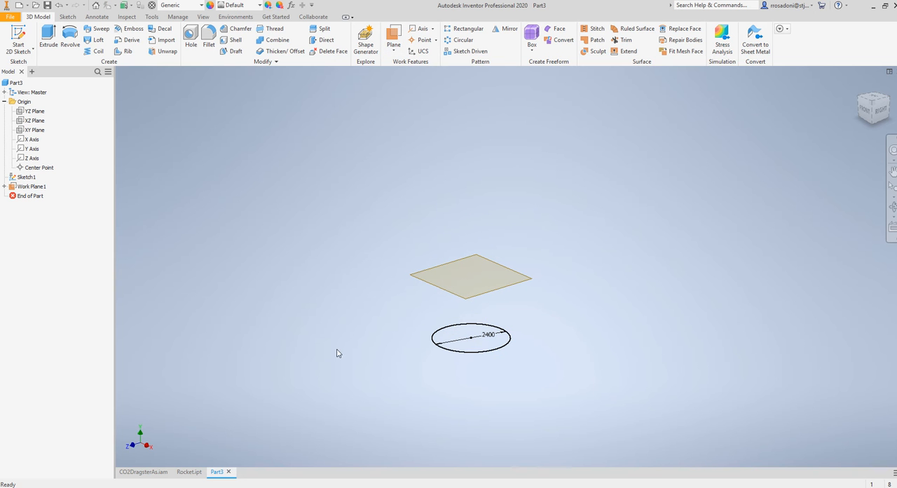
Sketch a 2400 mm diameter circle centred on the origin on the new offset work plane and finish the sketch
click(19, 38)
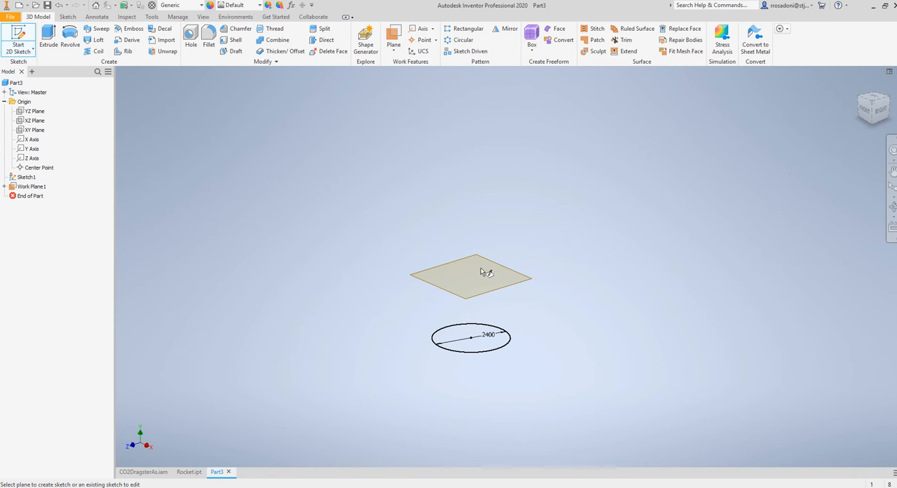
click(490, 295)
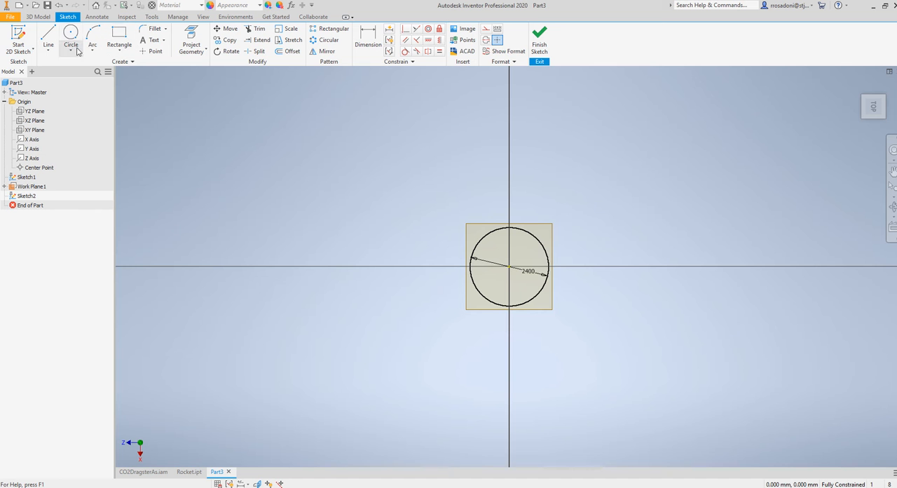
click(71, 35)
click(508, 266)
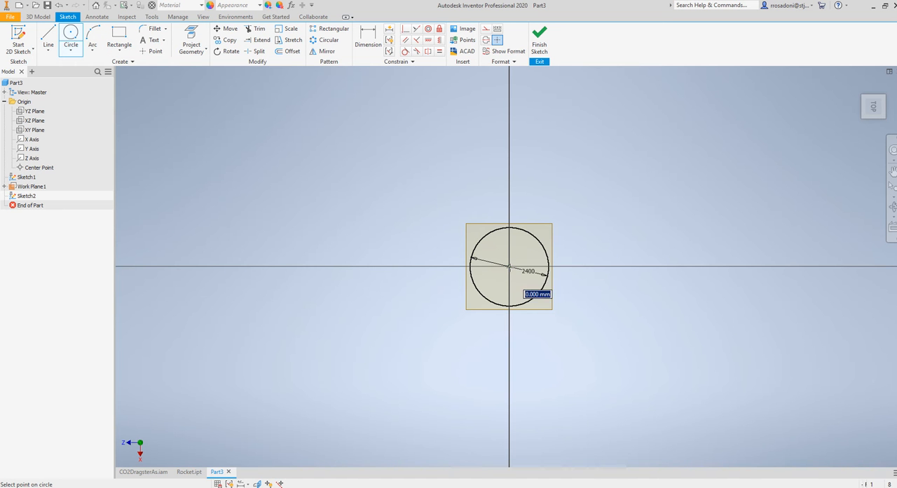
text(24)
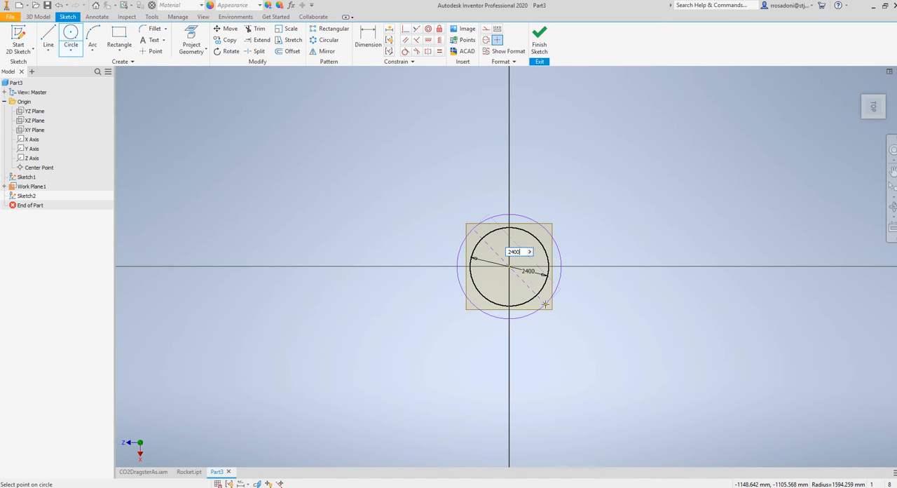
text(00)
key(Return)
click(539, 39)
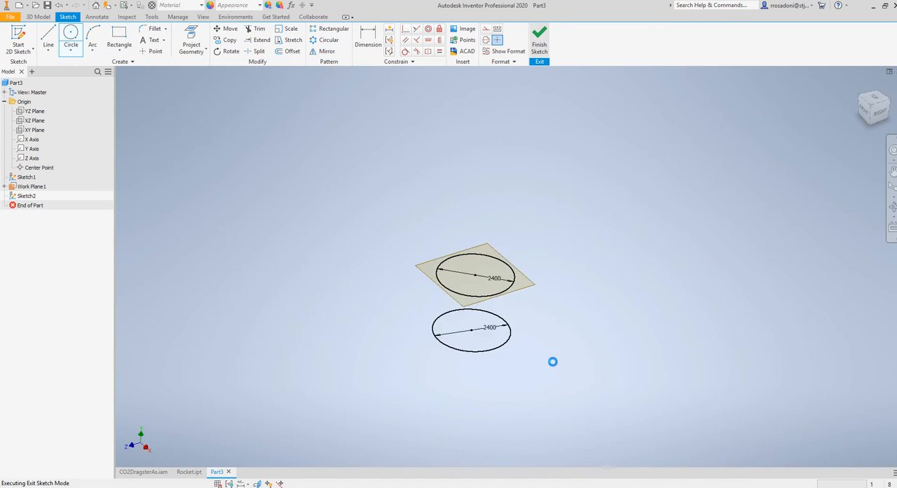
Create a second work plane offset 1000 mm above the first offset work plane
mouse_move(423, 328)
middle_down()
mouse_move(362, 303)
mouse_move(443, 296)
mouse_move(421, 275)
mouse_move(395, 301)
mouse_move(543, 335)
mouse_move(443, 344)
middle_up()
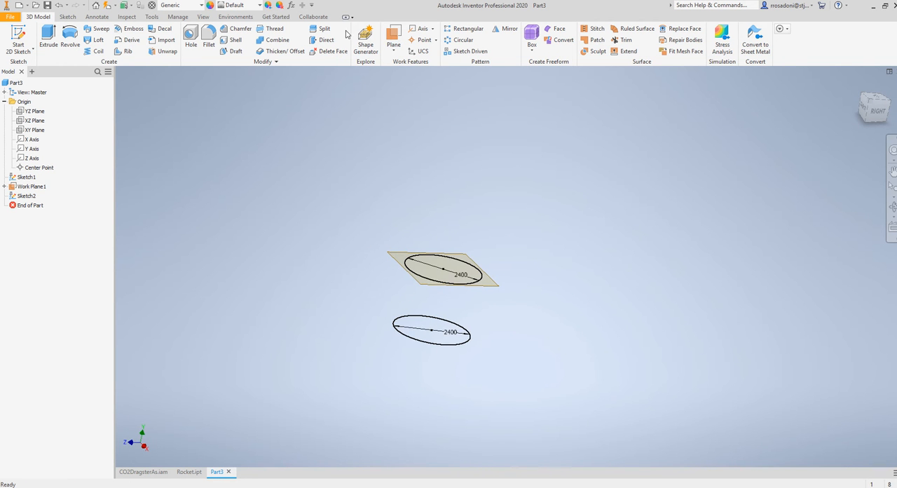
click(393, 39)
middle_drag(543, 304, 557, 358)
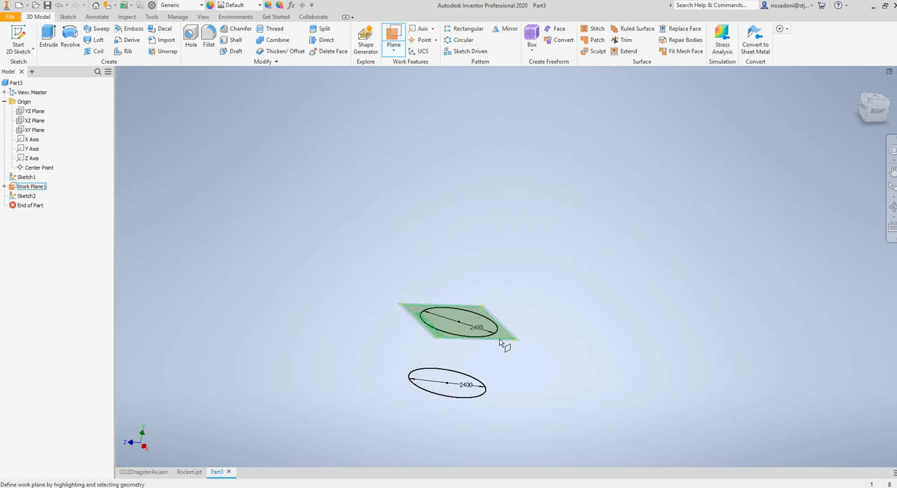
drag(501, 343, 500, 285)
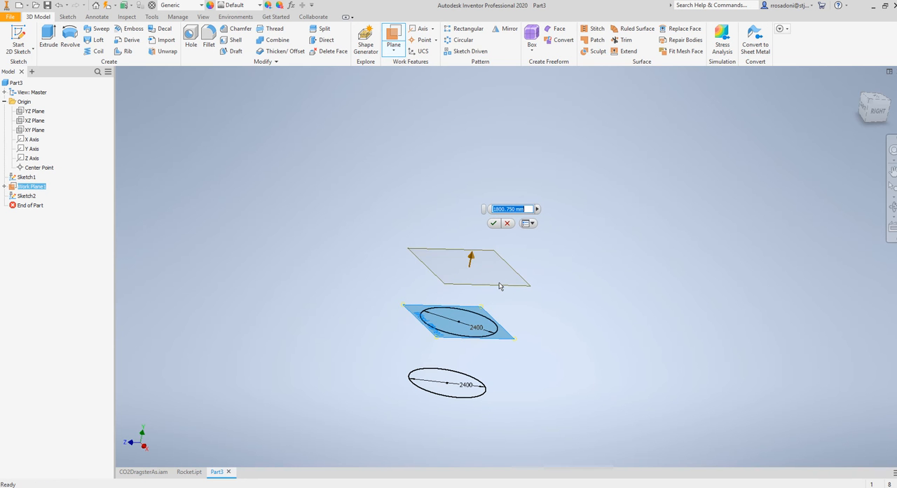
text(1000)
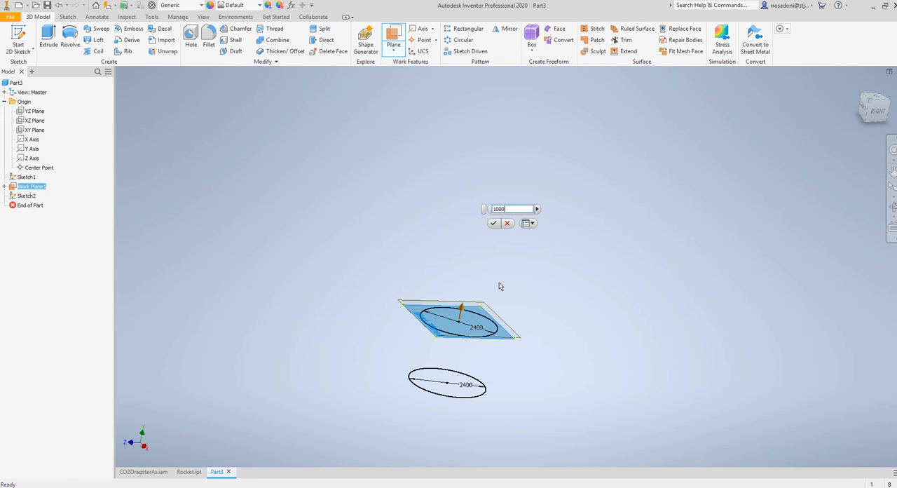
key(Return)
Sketch an ellipse centred on the origin on the uppermost work plane, inside the circle outlines, with its long axis along Z
click(18, 37)
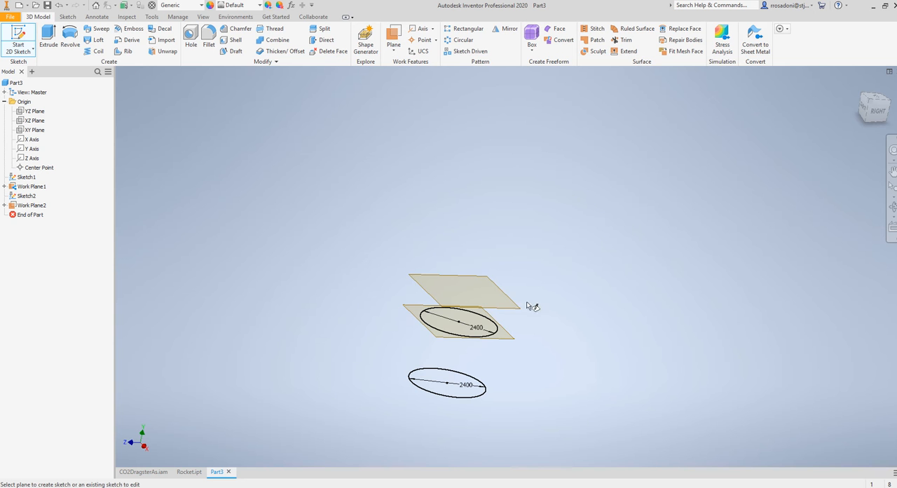
click(465, 280)
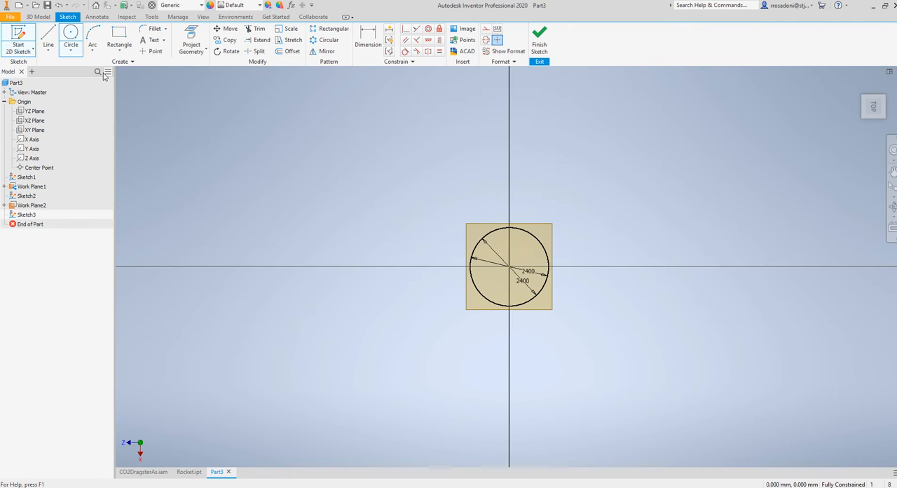
click(71, 51)
click(63, 105)
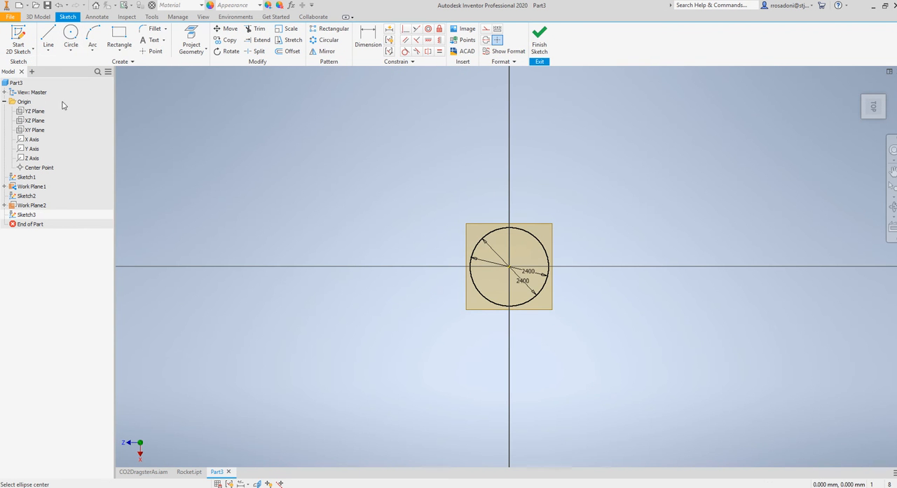
click(518, 267)
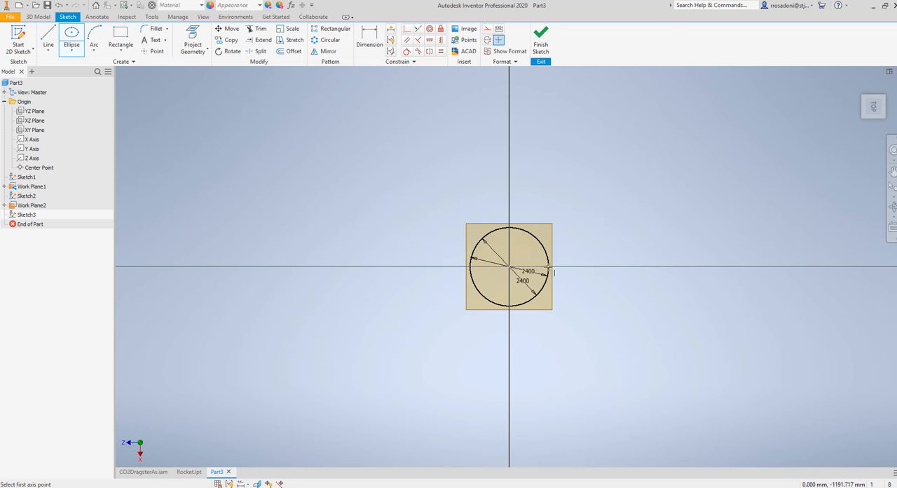
scroll(550, 270, down, 3)
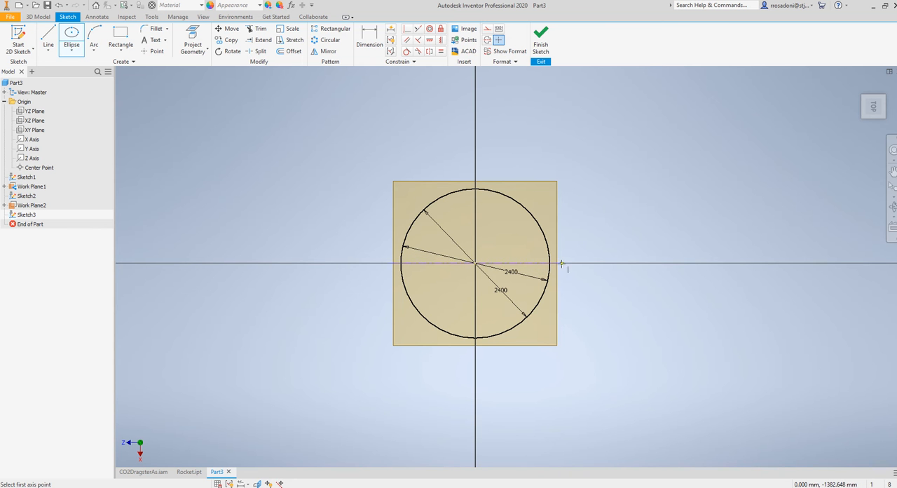
click(537, 262)
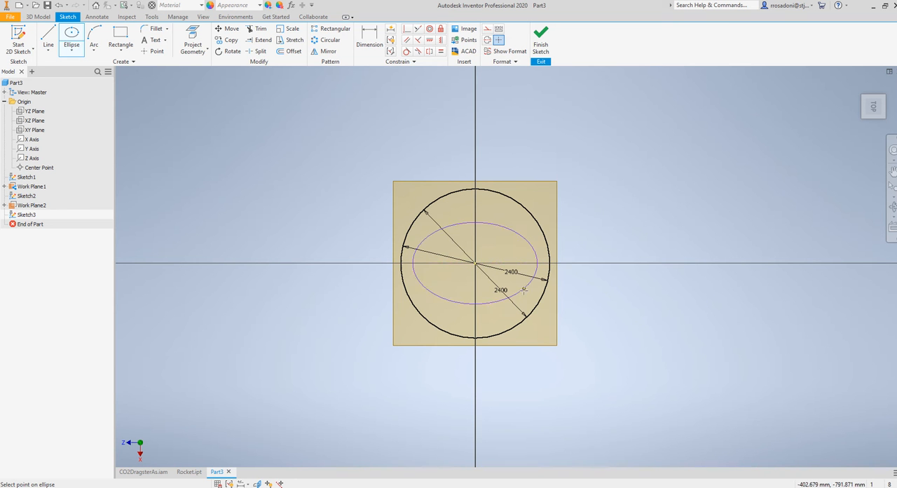
click(470, 223)
Dimension the ellipse's half-length along its long axis as 1100 mm
click(370, 40)
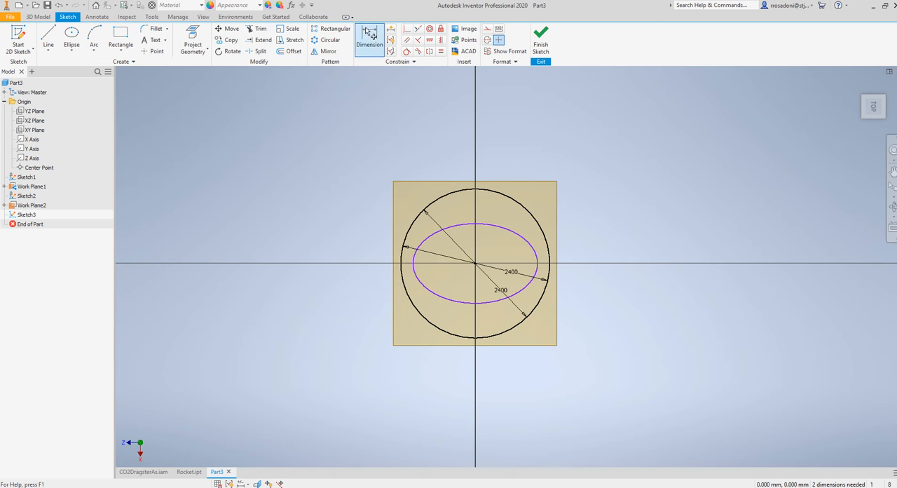
click(487, 224)
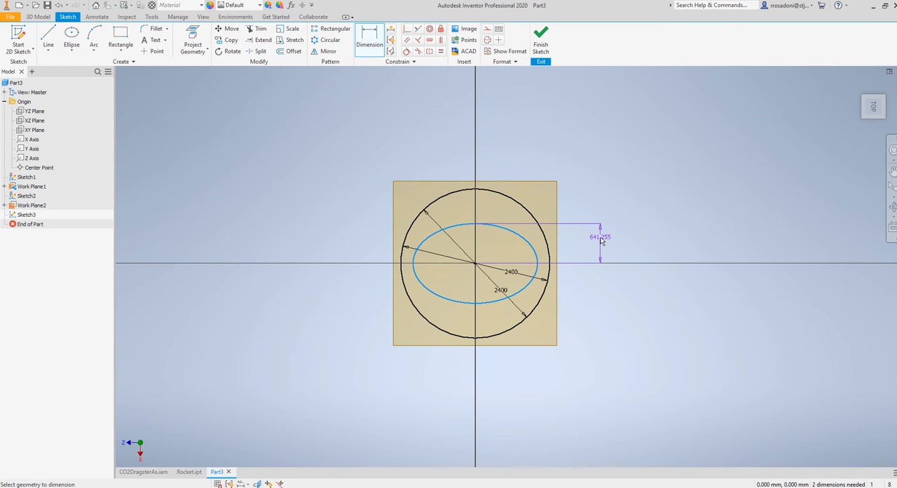
click(525, 162)
text(1100)
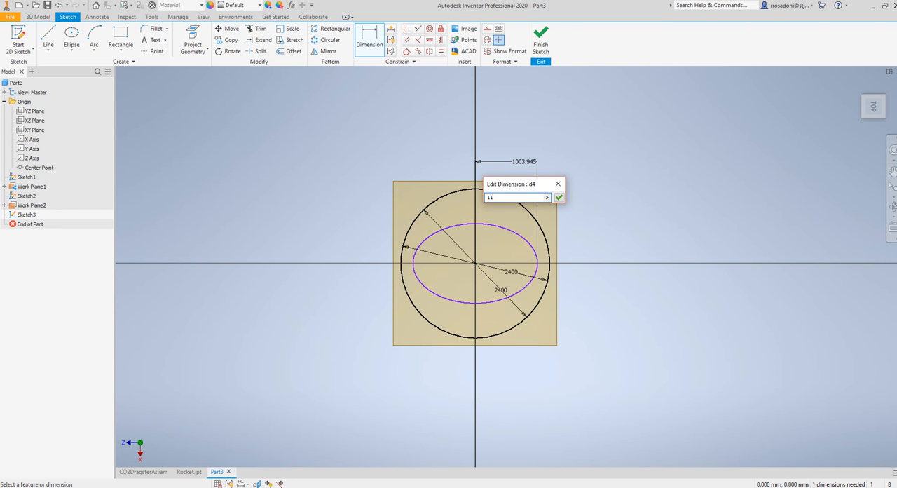
key(Return)
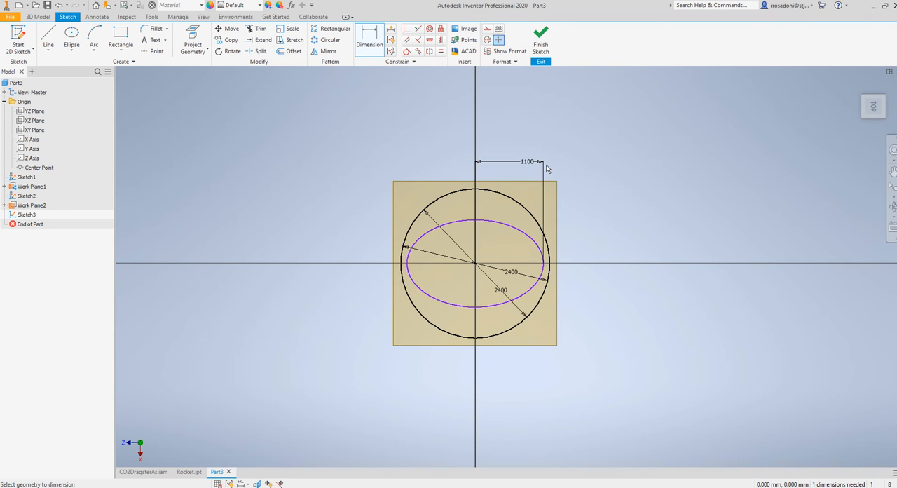
Dimension the ellipse's half-width along its short axis as 700 mm and finish the sketch
click(530, 239)
click(602, 250)
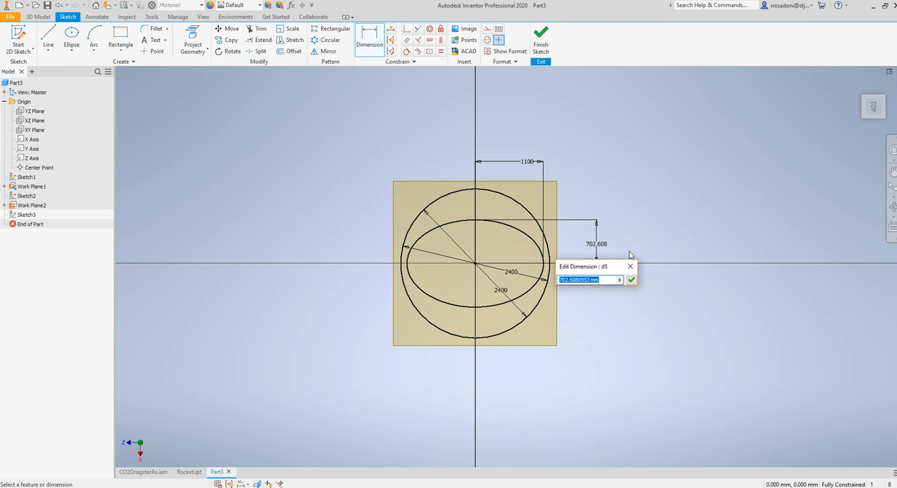
text(600)
key(Return)
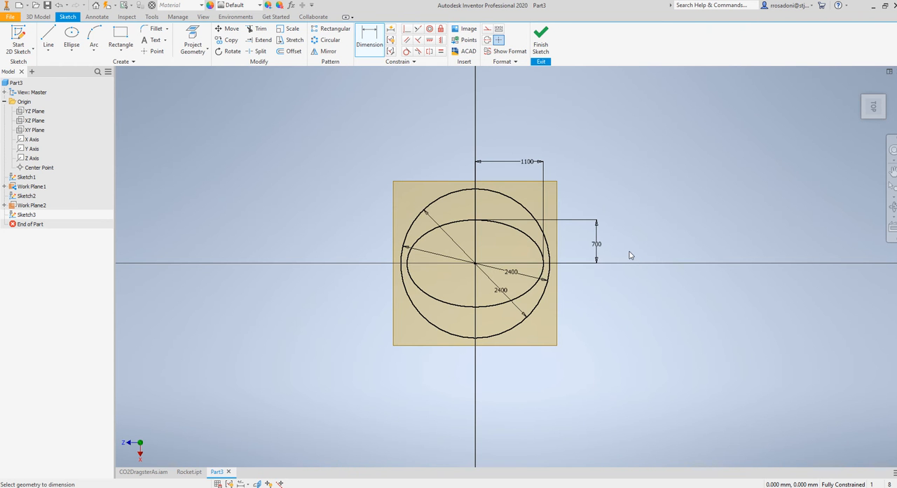
click(541, 42)
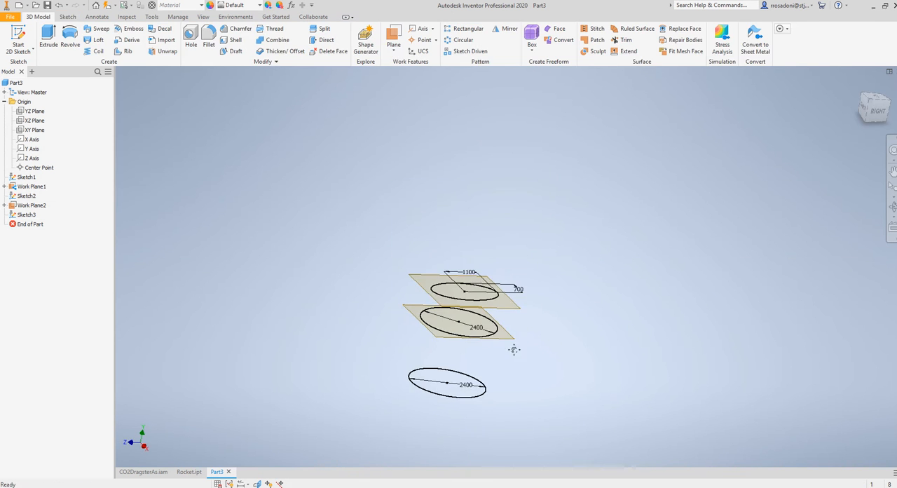
Try a solid loft through the base circle, the middle circle and the ellipse, and undo it
click(98, 40)
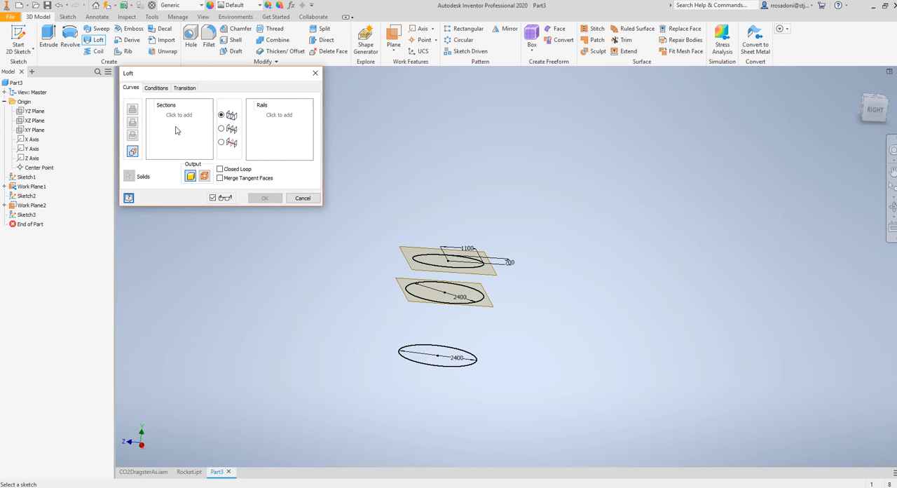
click(416, 363)
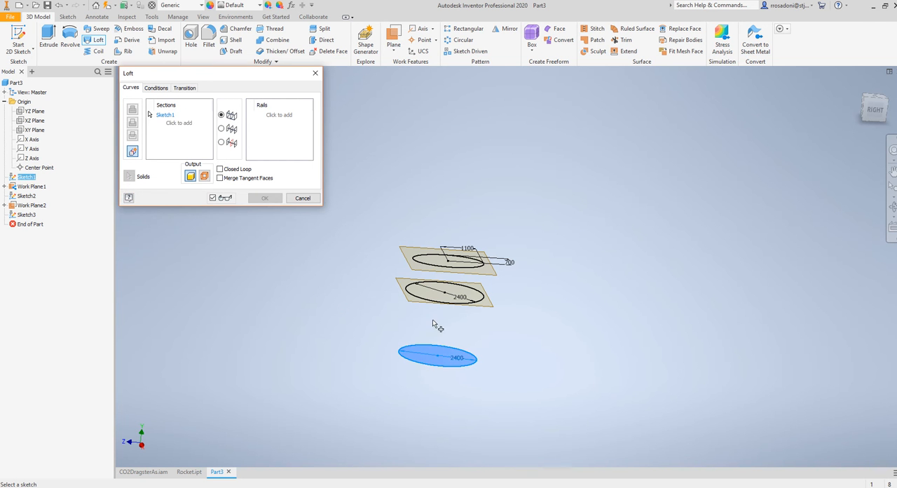
click(442, 294)
click(447, 269)
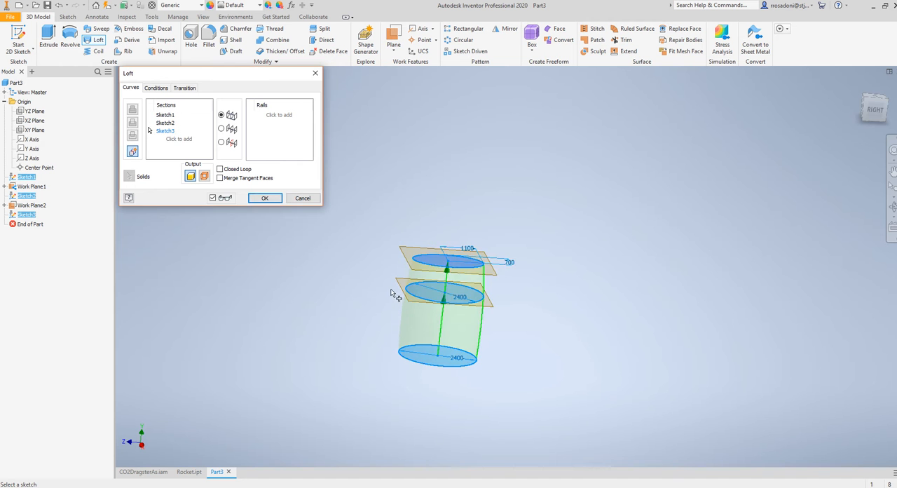
mouse_move(446, 269)
shift+middle_down()
mouse_move(386, 262)
mouse_move(352, 294)
mouse_move(353, 278)
mouse_move(386, 266)
mouse_move(380, 304)
mouse_move(348, 295)
shift+middle_up()
click(263, 198)
key(ctrl+z)
Create a third work plane offset 2000 mm above the ellipse's work plane
click(392, 38)
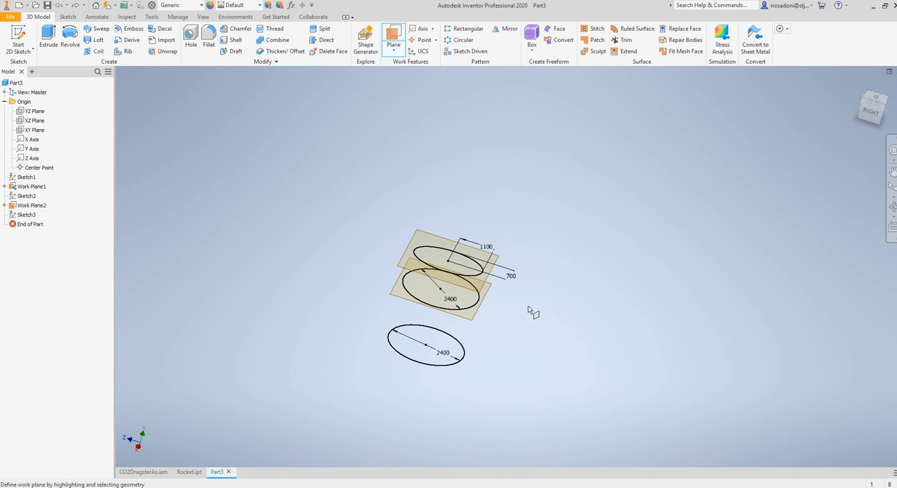
mouse_move(530, 311)
shift+middle_down()
mouse_move(491, 352)
mouse_move(457, 289)
mouse_move(517, 276)
mouse_move(539, 260)
mouse_move(514, 297)
shift+middle_up()
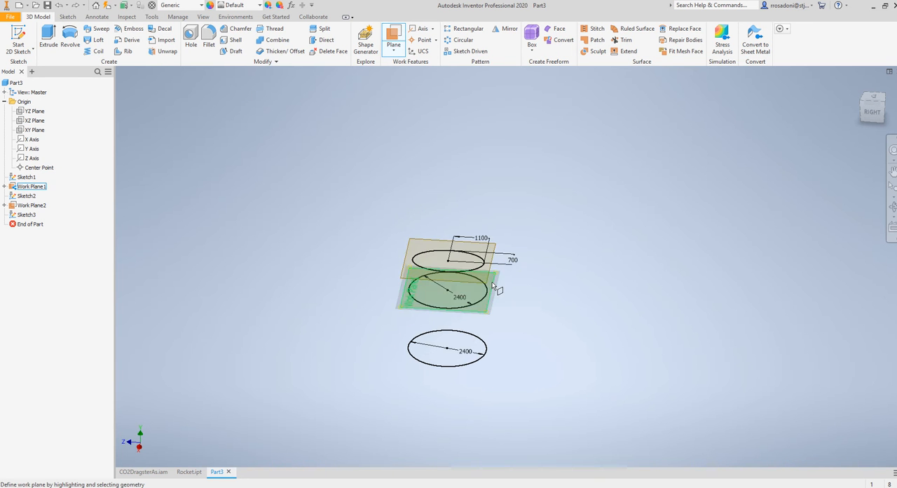
drag(489, 281, 484, 236)
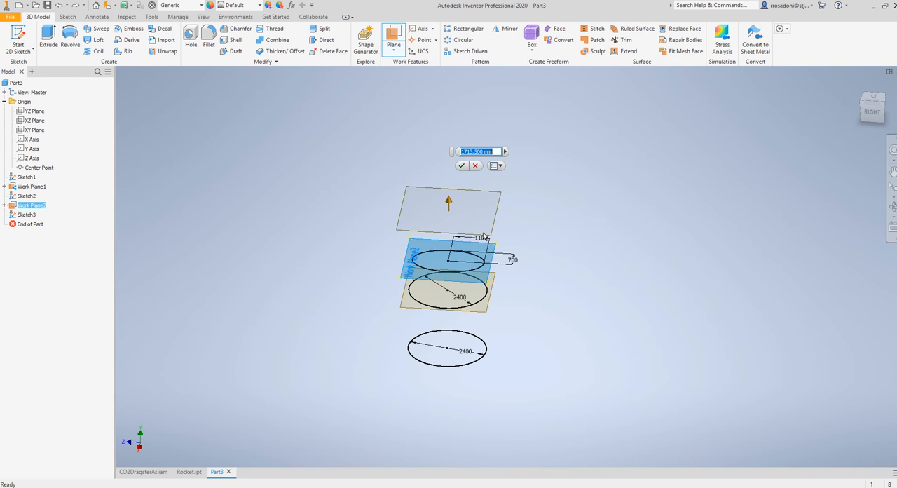
text(2000)
key(Return)
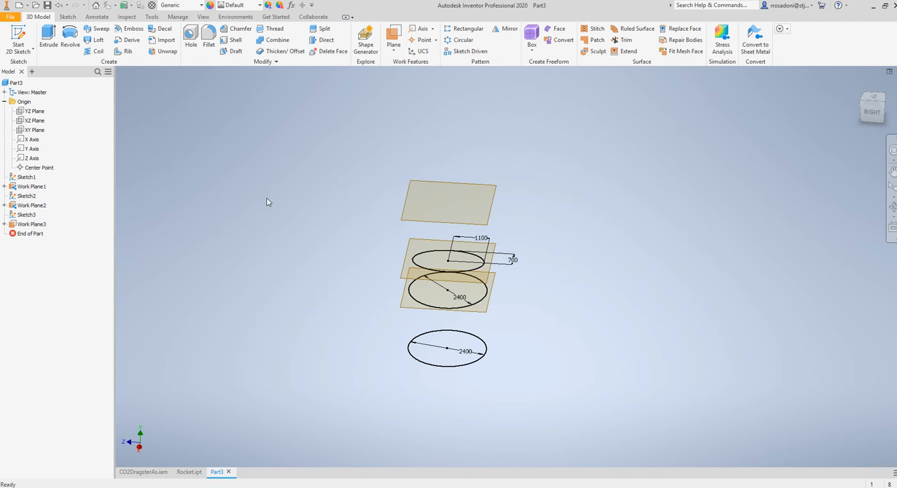
Sketch a rectangle about 2568 mm long along Z, around the origin, on the new uppermost work plane
click(18, 37)
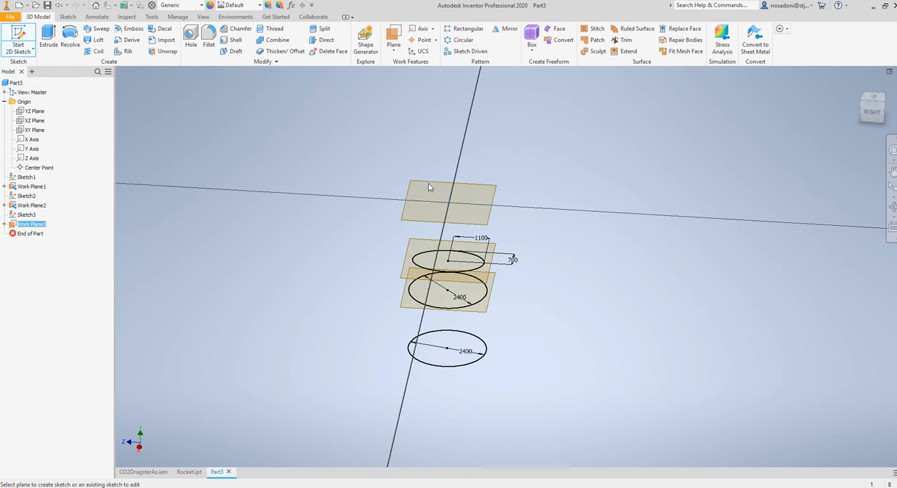
click(429, 187)
click(120, 39)
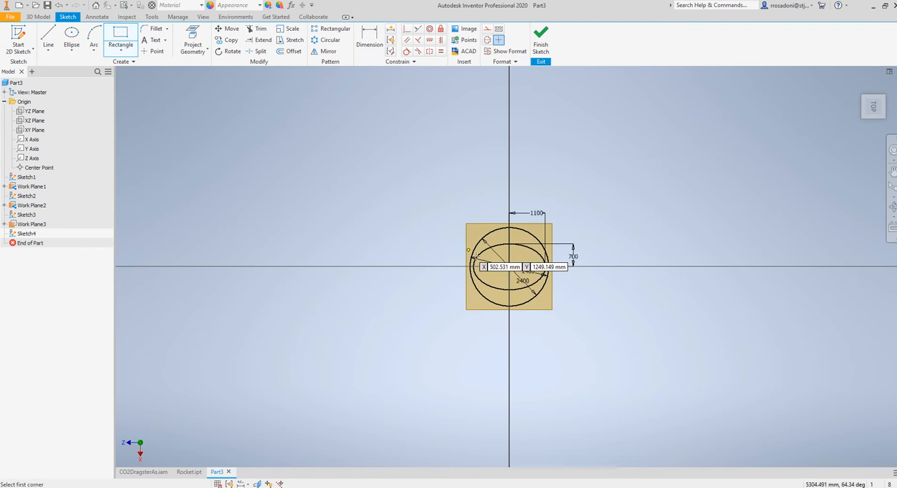
scroll(475, 256, up, 3)
click(455, 243)
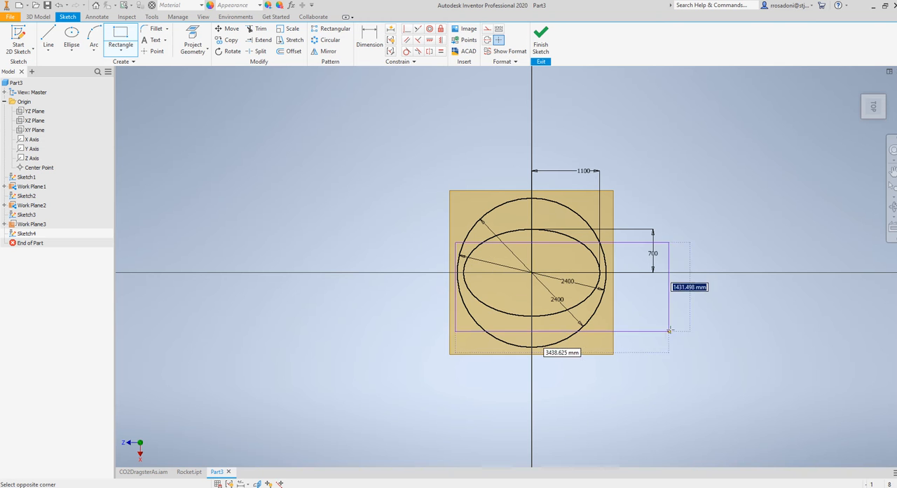
click(615, 310)
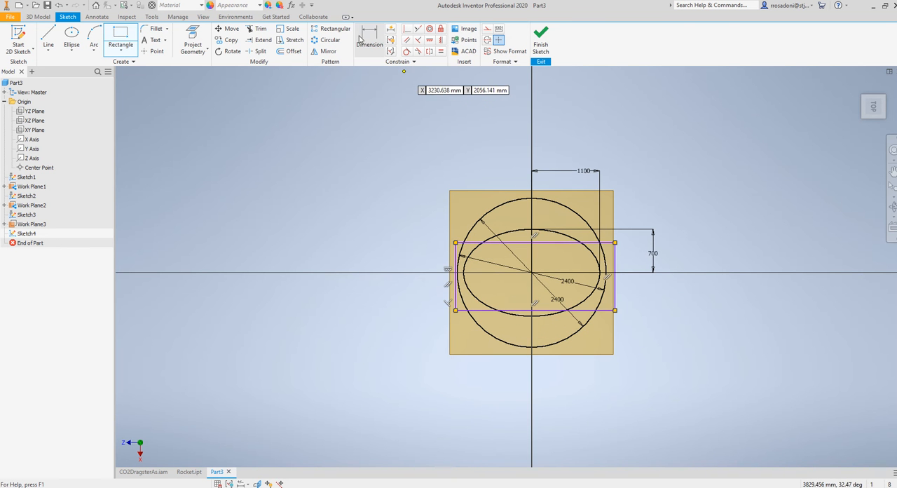
Dimension the rectangle's long side along Z as 2200 mm
click(370, 39)
click(501, 243)
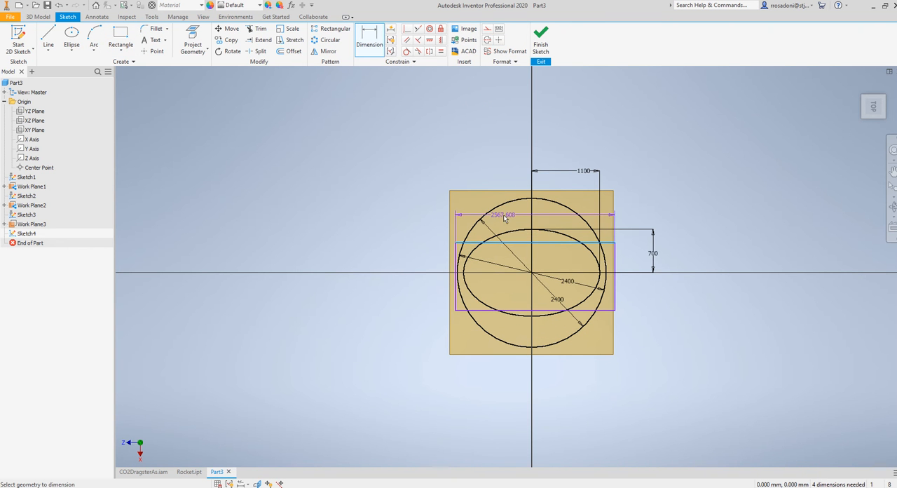
click(503, 218)
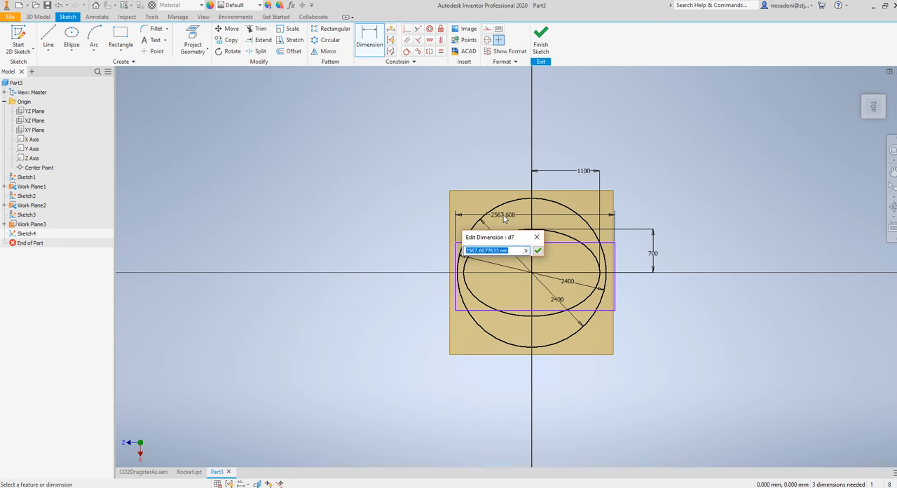
text(2200)
key(Return)
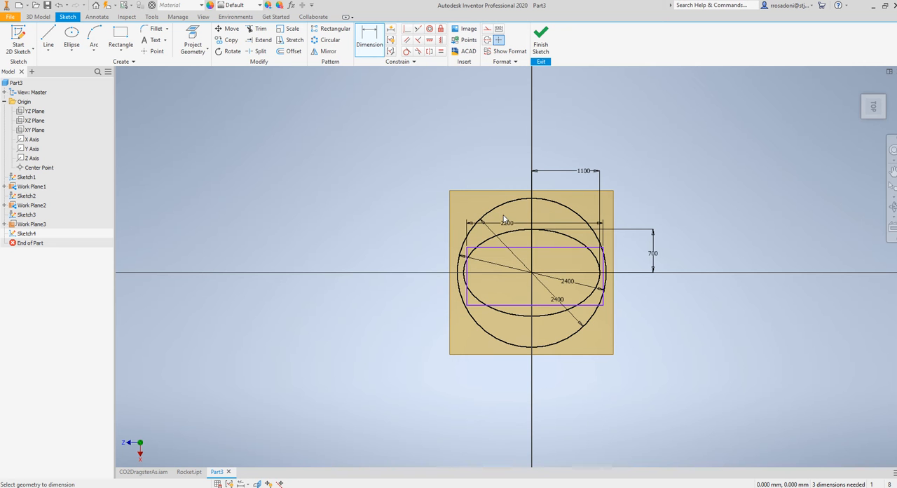
Dimension the rectangle's short side as 600 mm and change that dimension to 1200 mm
click(605, 300)
click(650, 298)
text(600)
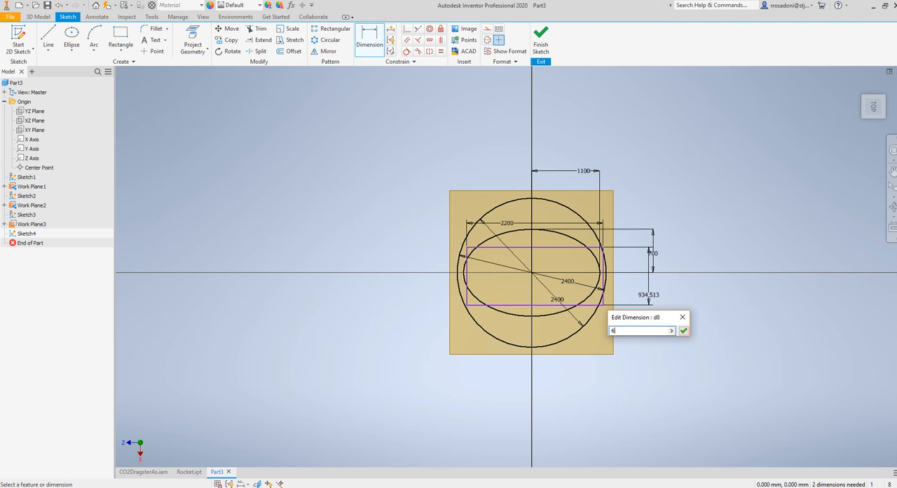
key(Return)
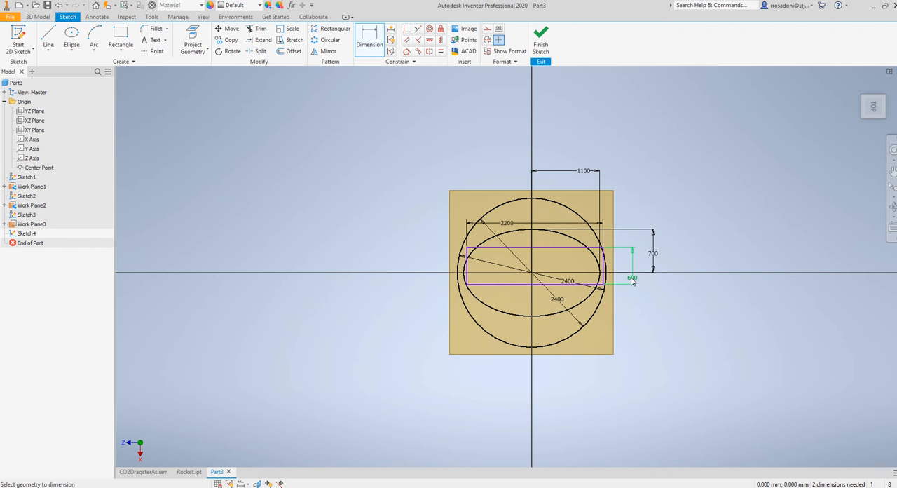
double_click(632, 277)
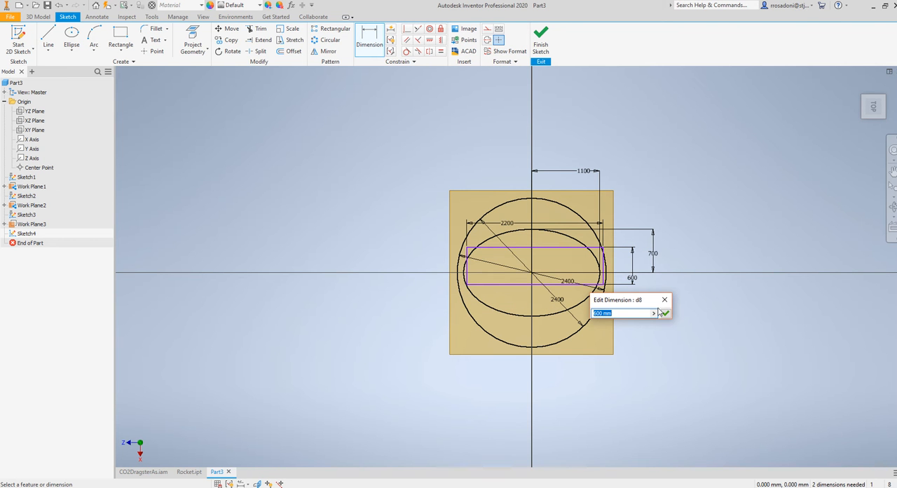
text(1200)
key(Return)
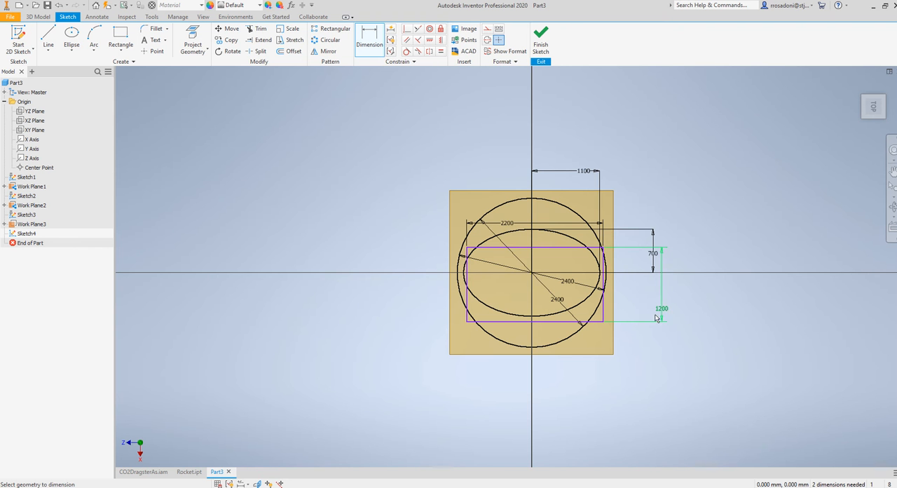
Dimension the distance from the origin to the rectangle's upper long edge as 600 mm
scroll(552, 230, down, 4)
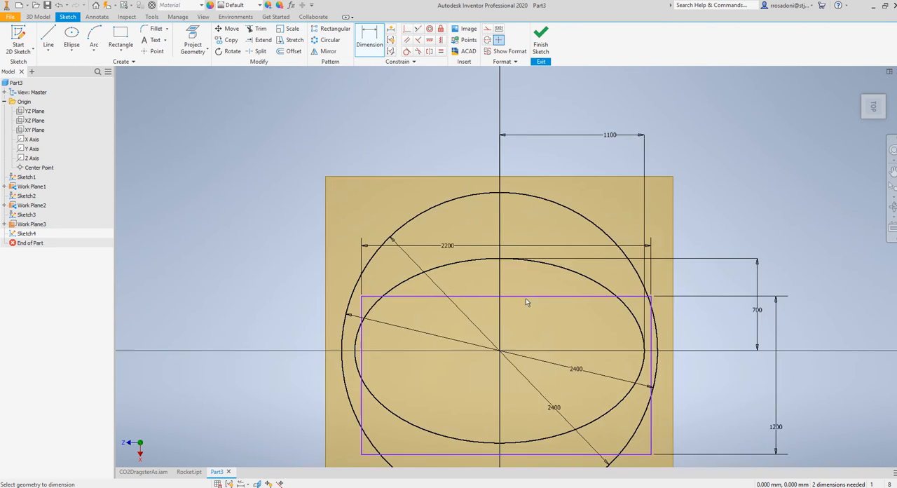
scroll(526, 299, up, 3)
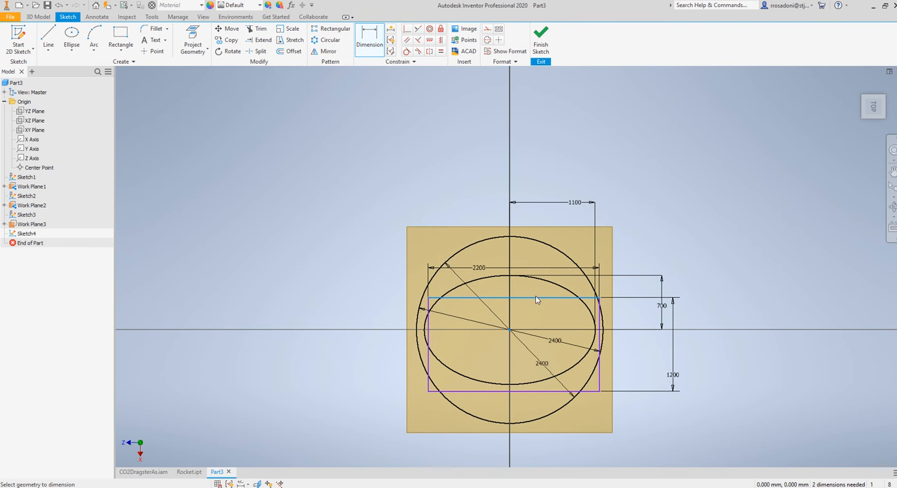
click(538, 316)
text(600)
key(Return)
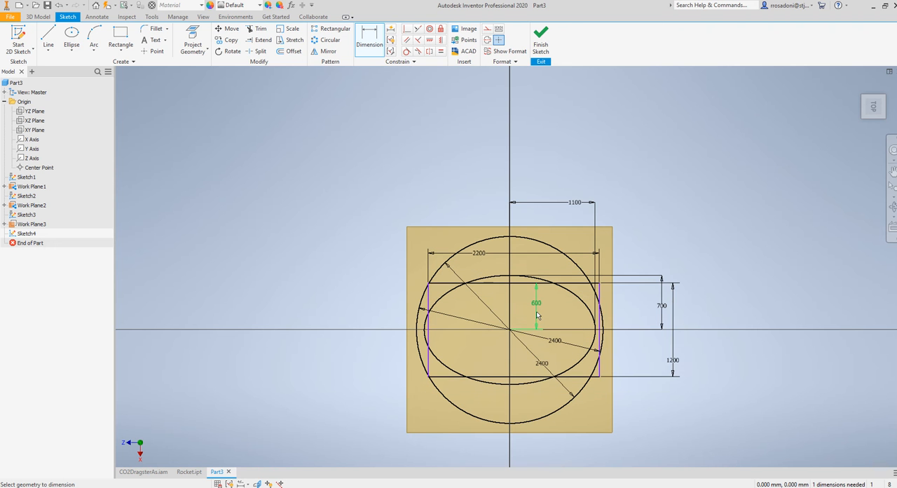
Dimension the distance from the origin to the rectangle's right short edge as 1200 mm
click(600, 296)
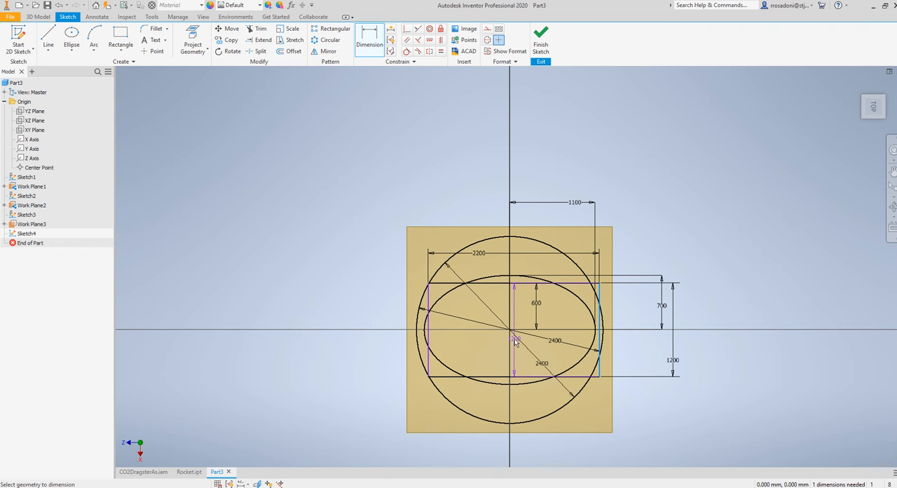
click(511, 308)
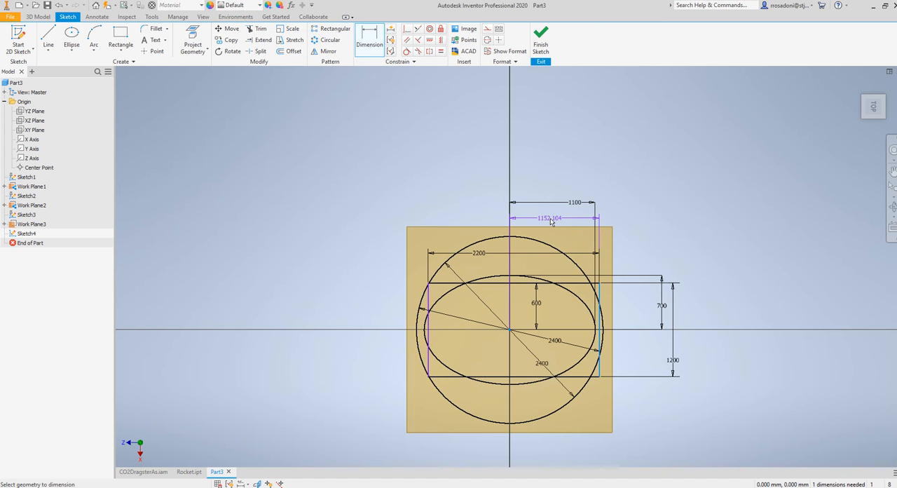
click(551, 220)
text(12)
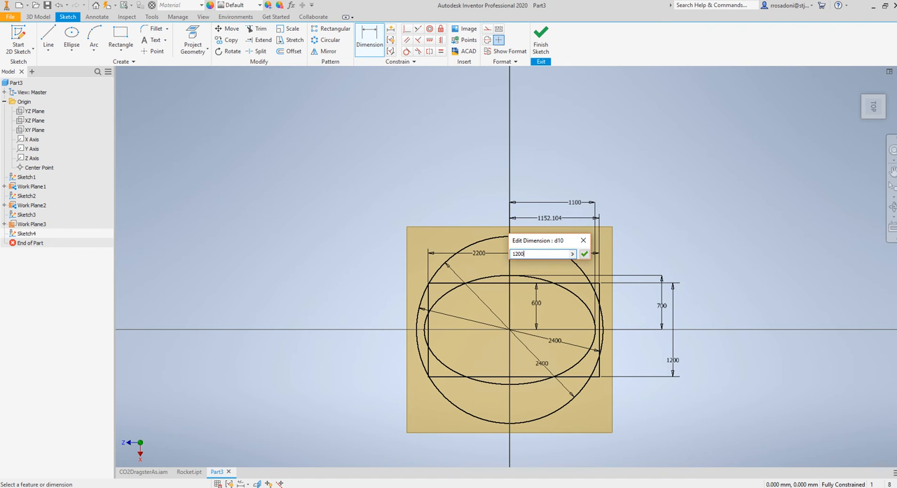
text(00)
key(Return)
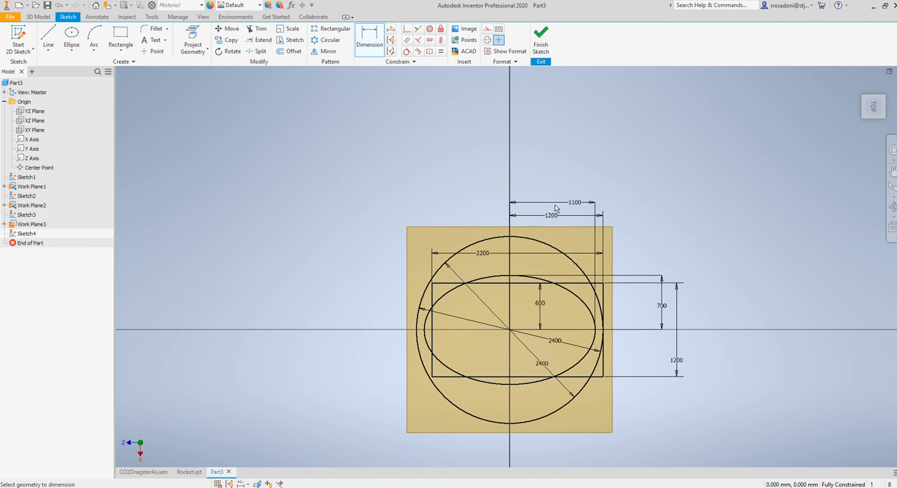
Set the distance between the origin and the rectangle's right short edge to 1100 mm
click(555, 215)
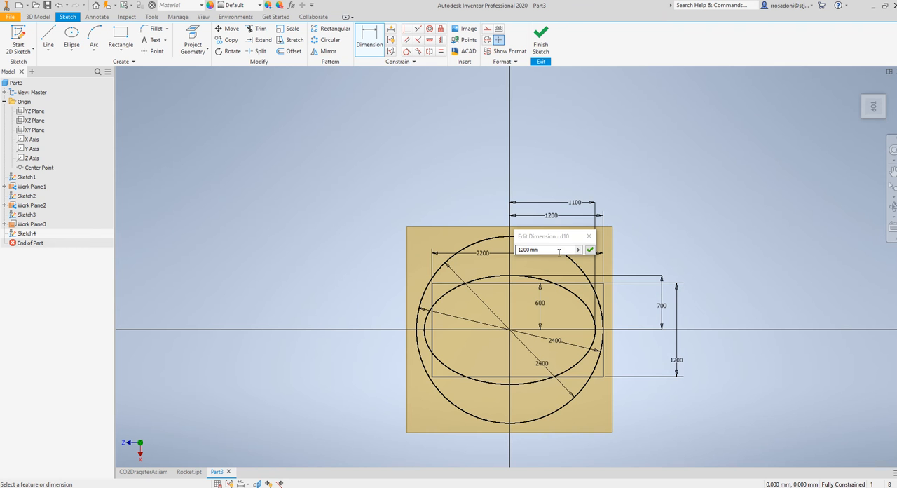
text(100)
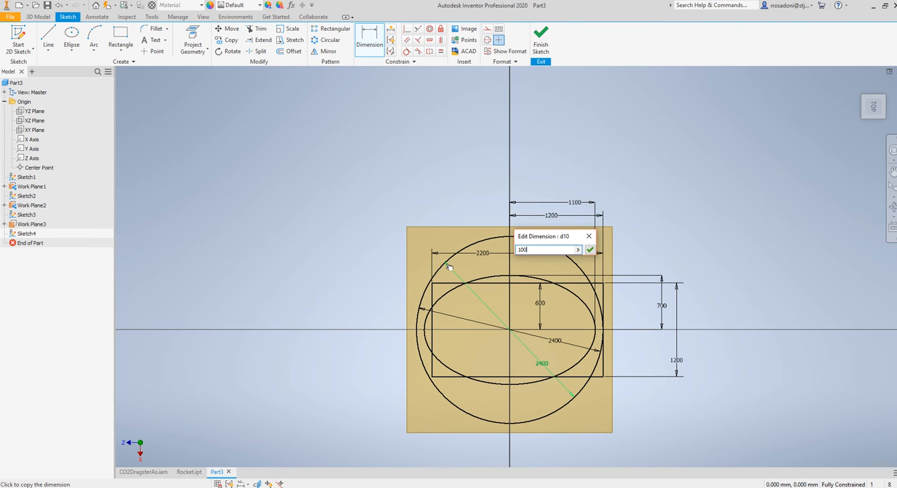
key(Return)
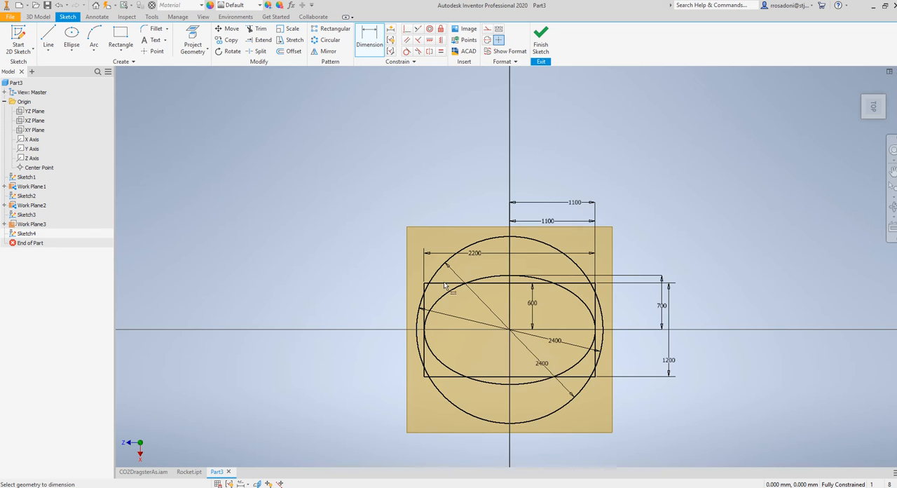
Chamfer the rectangle's upper-left corner with a 100 mm distance
scroll(424, 302, up, 5)
scroll(437, 266, down, 3)
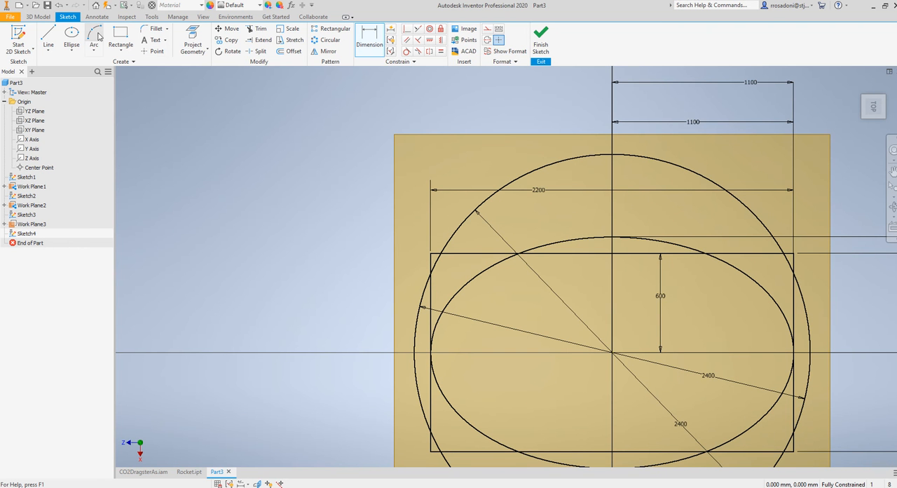
click(167, 30)
click(155, 63)
click(199, 101)
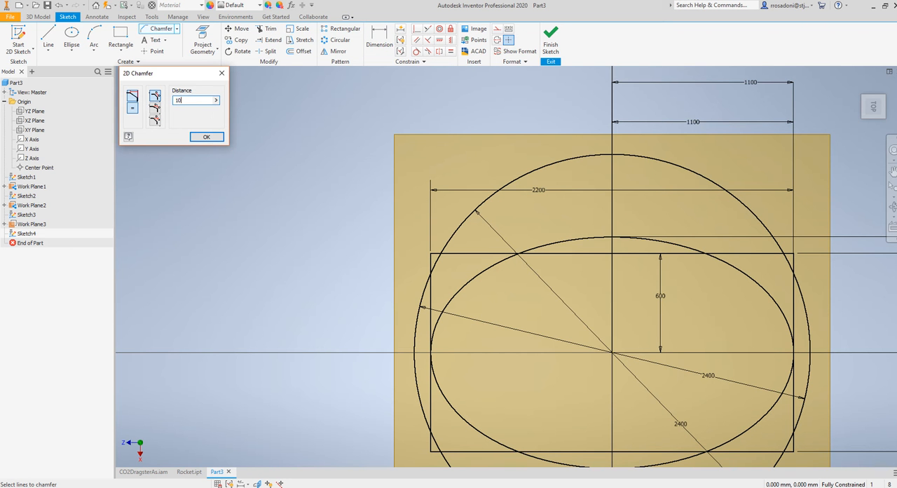
click(436, 254)
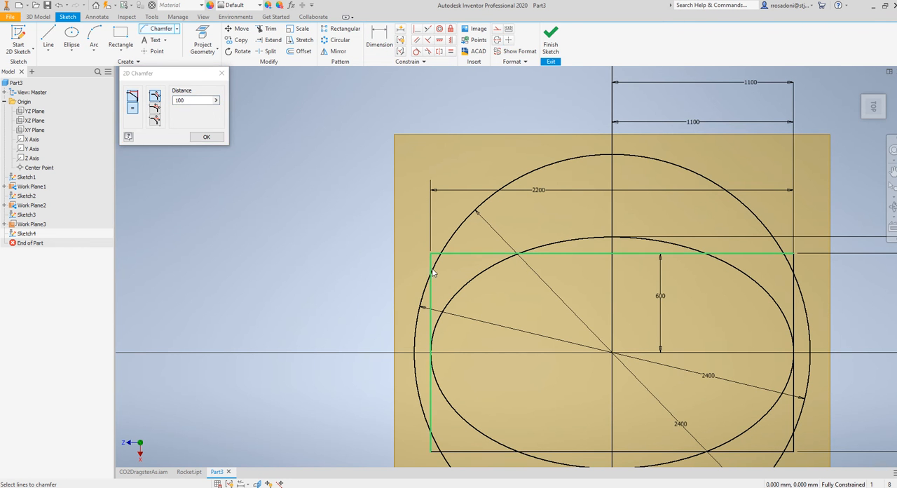
click(431, 278)
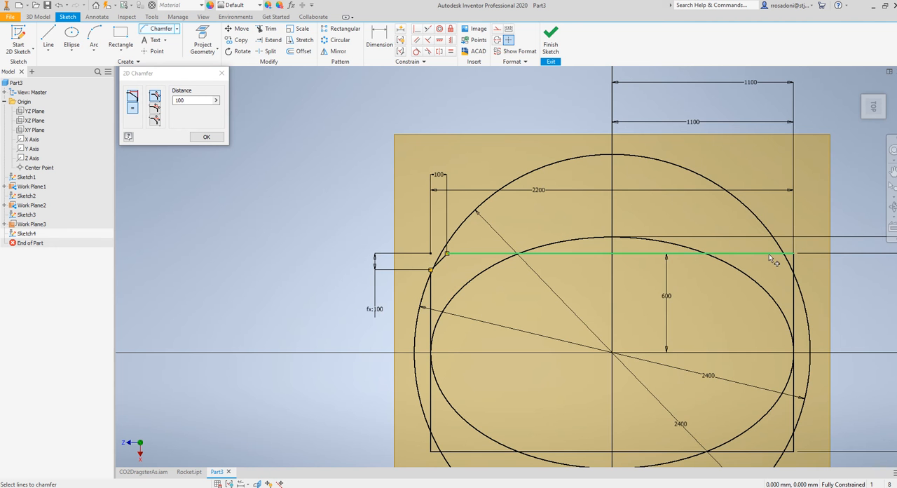
Chamfer the rectangle's other three corners at the same 100 mm distance and finish the sketch
click(792, 287)
middle_drag(778, 327, 735, 288)
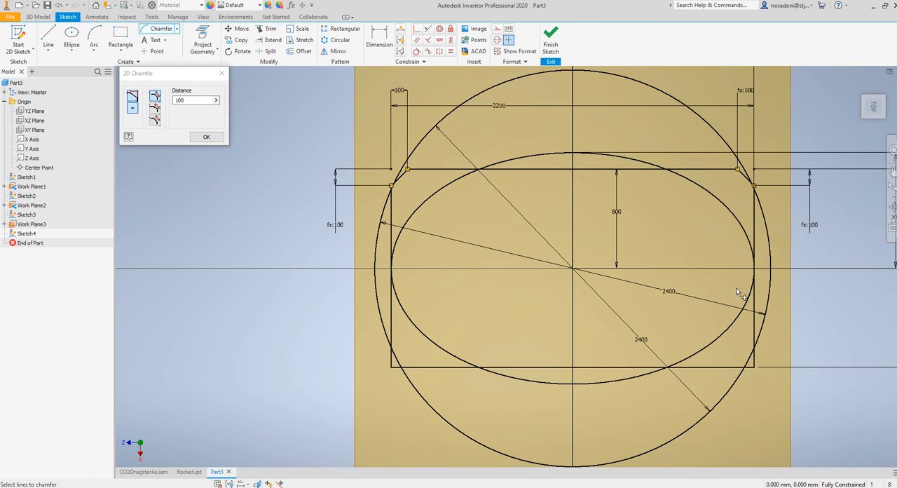
click(751, 339)
click(734, 366)
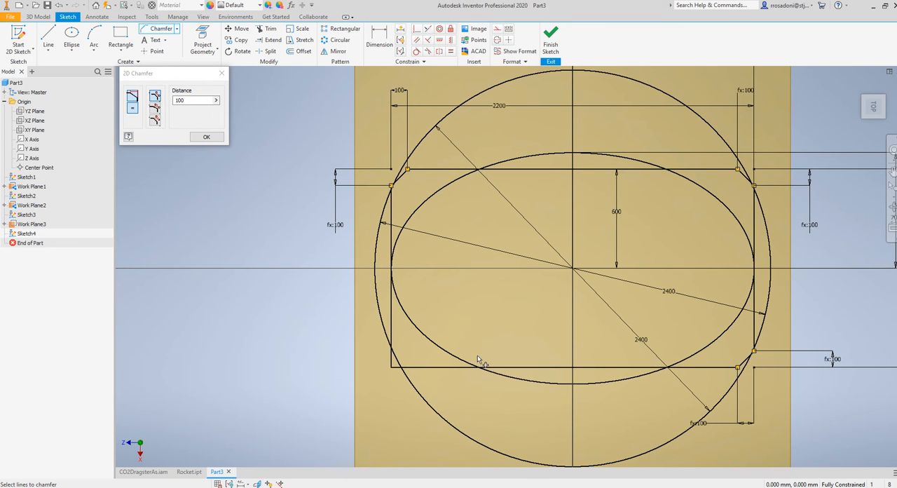
click(412, 368)
click(391, 340)
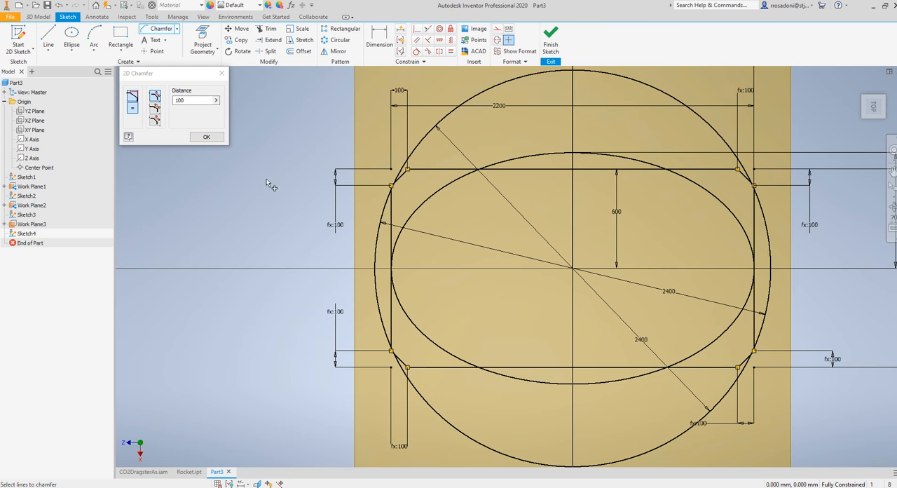
click(206, 137)
click(550, 42)
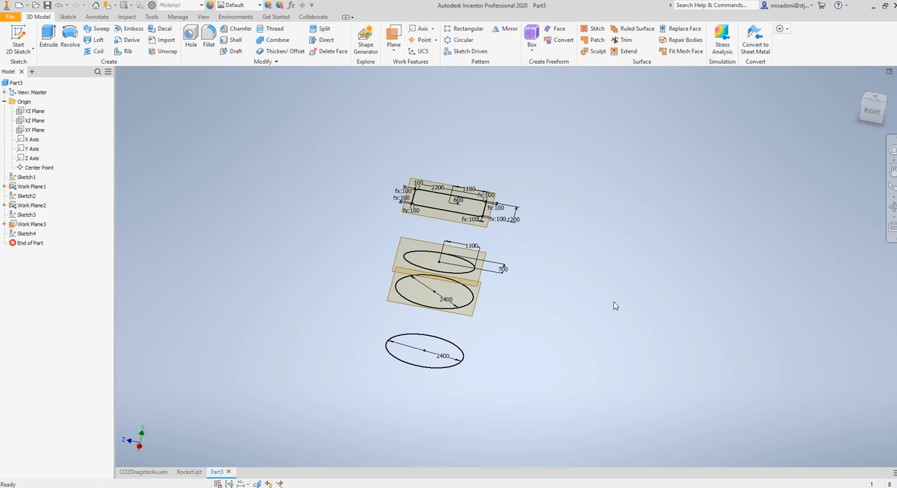
Create a work plane offset upward from the chamfered rectangle's plane
shift+middle_drag(439, 225, 434, 278)
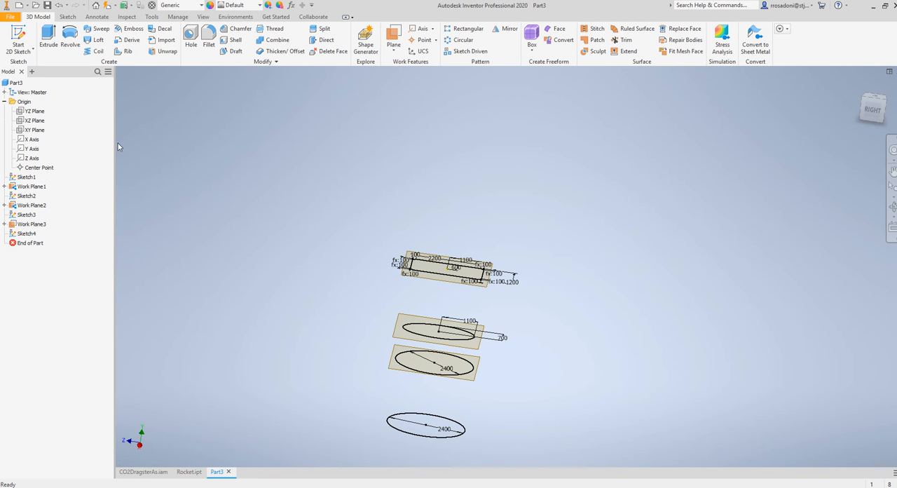
click(393, 39)
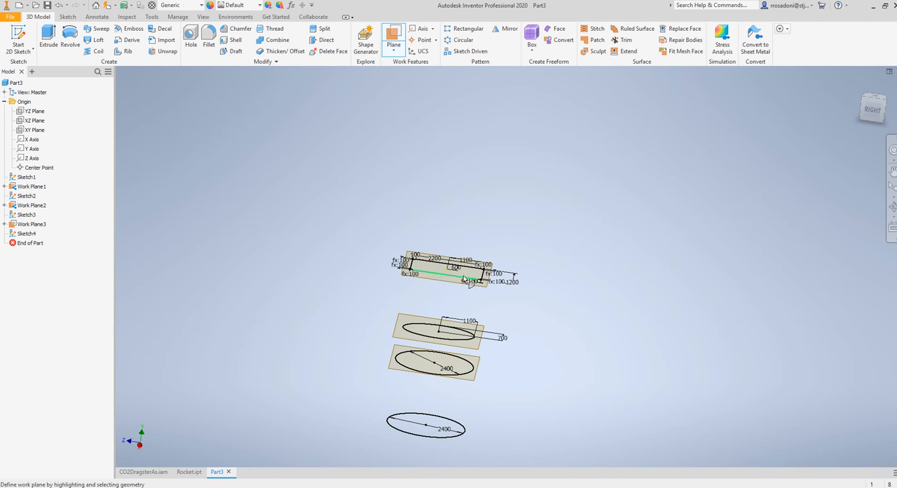
drag(463, 279, 452, 227)
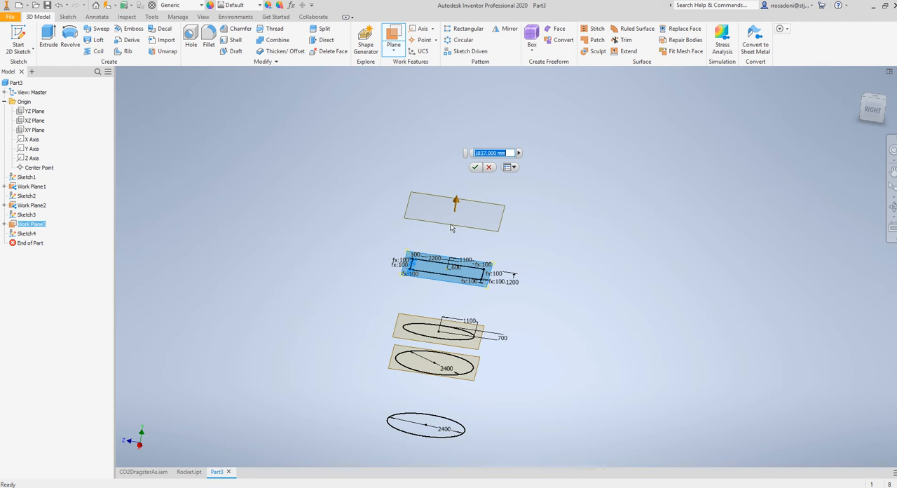
key(Return)
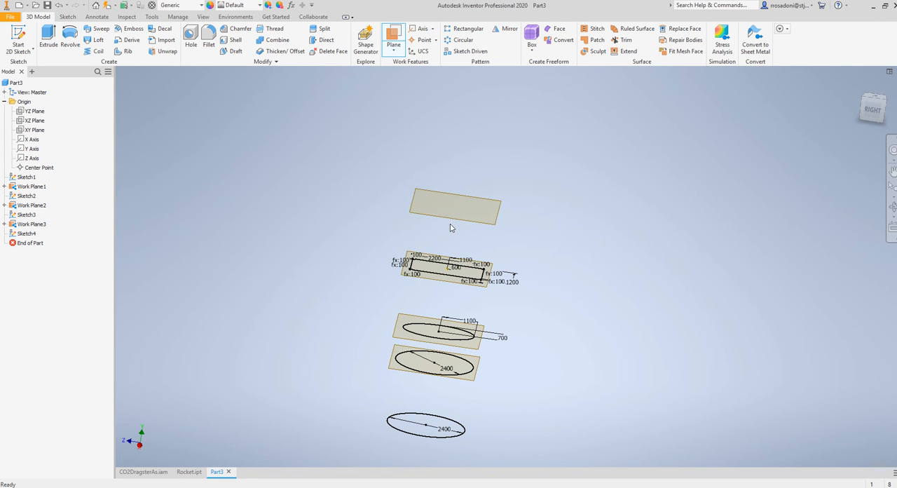
Start a sketch on the new uppermost work plane and draw a rectangle about 2237 by 354 mm across the origin
click(17, 39)
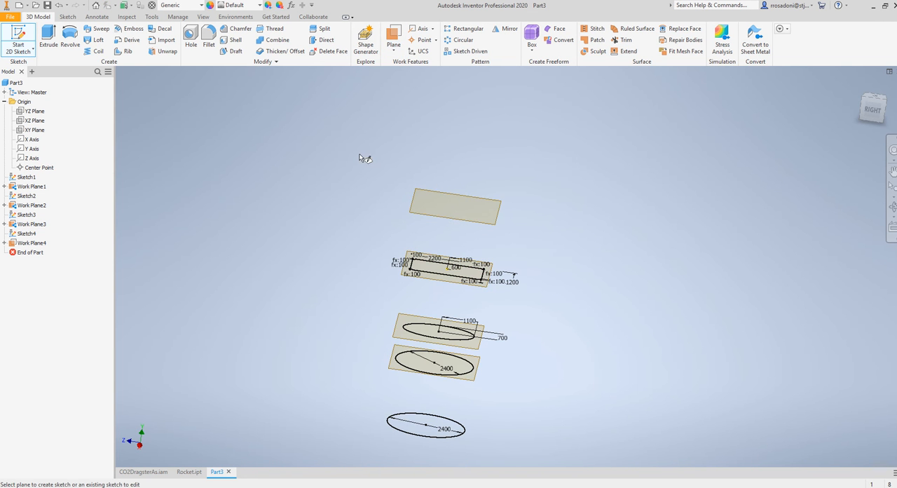
click(436, 195)
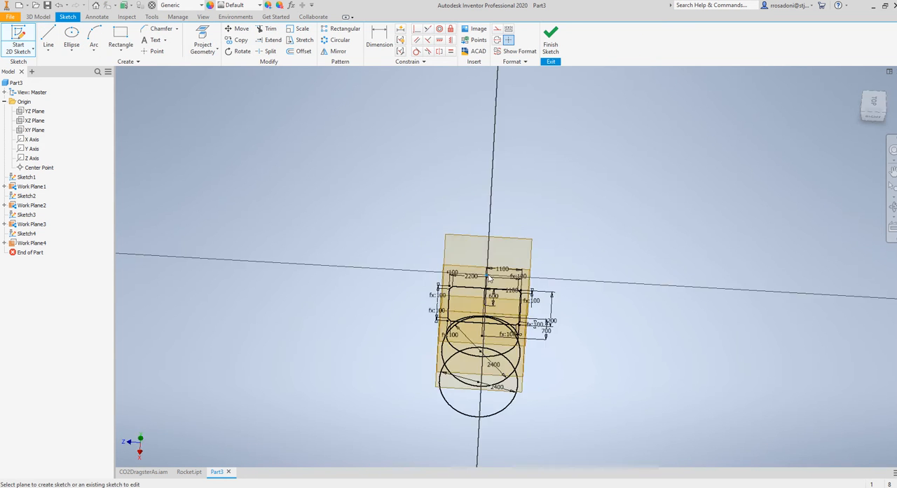
click(121, 38)
scroll(480, 298, down, 2)
scroll(522, 255, down, 2)
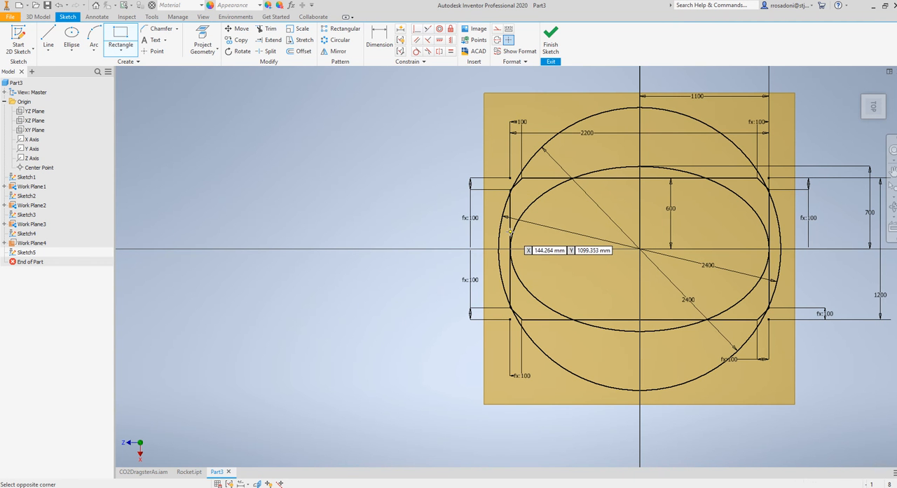
click(510, 232)
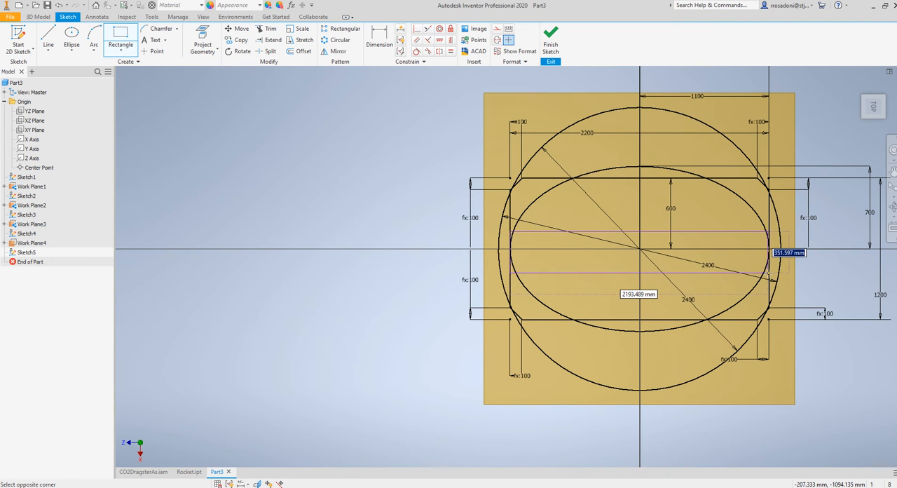
click(773, 274)
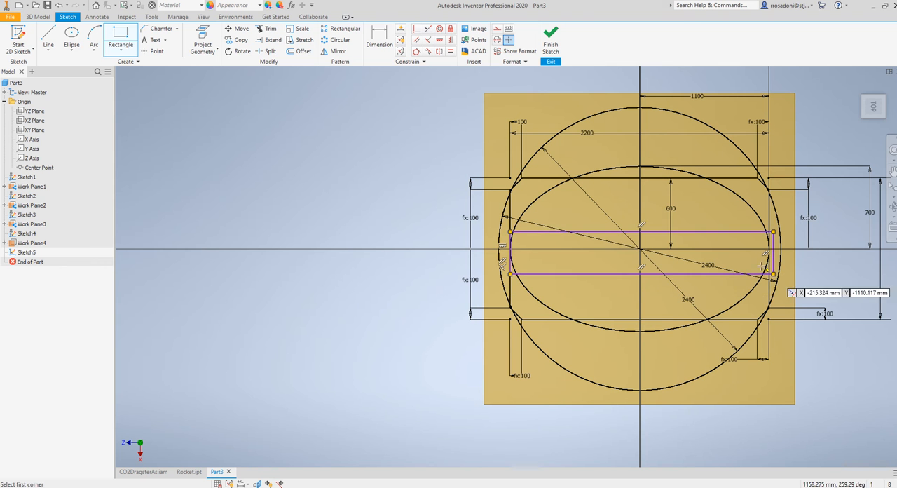
Dimension the new rectangle's long side as 2200 mm and its short side as 400 mm
click(391, 45)
click(549, 232)
click(559, 213)
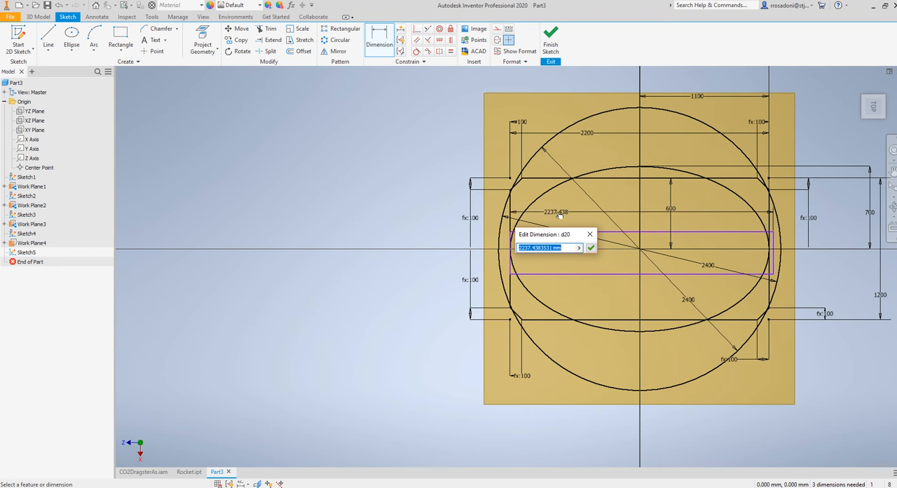
text(2200)
key(Return)
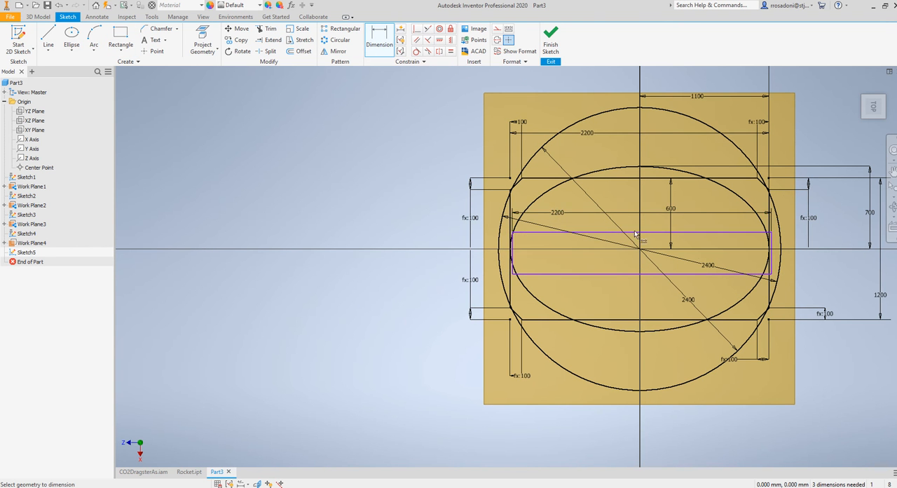
click(773, 262)
click(805, 263)
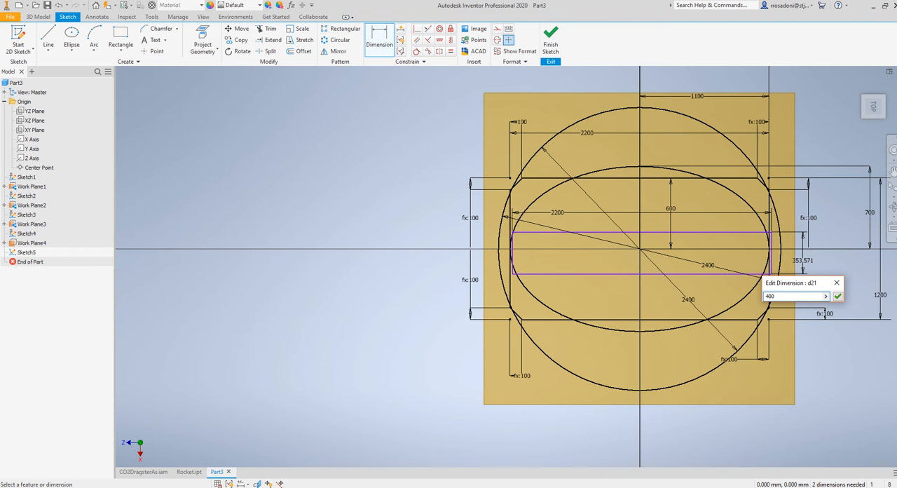
text(400)
key(Return)
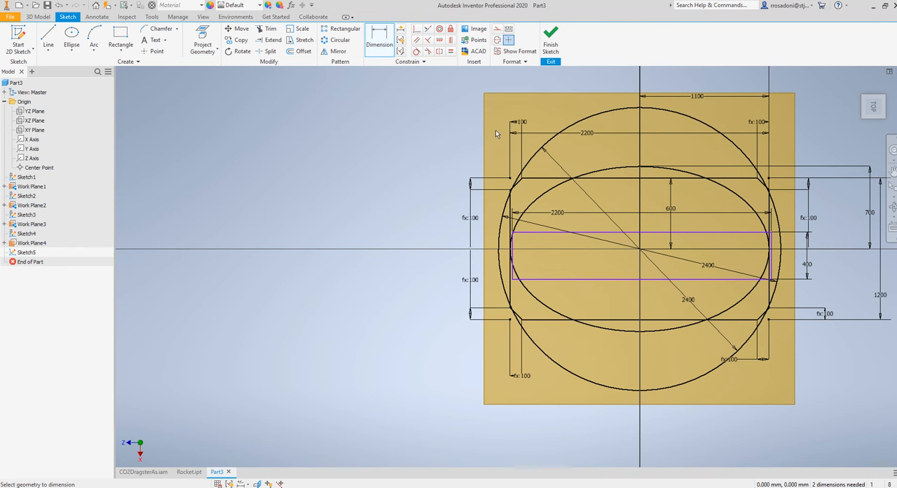
Dimension the distance from the origin to the new rectangle's upper long edge as 200 mm
click(640, 250)
click(652, 232)
click(697, 241)
text(2)
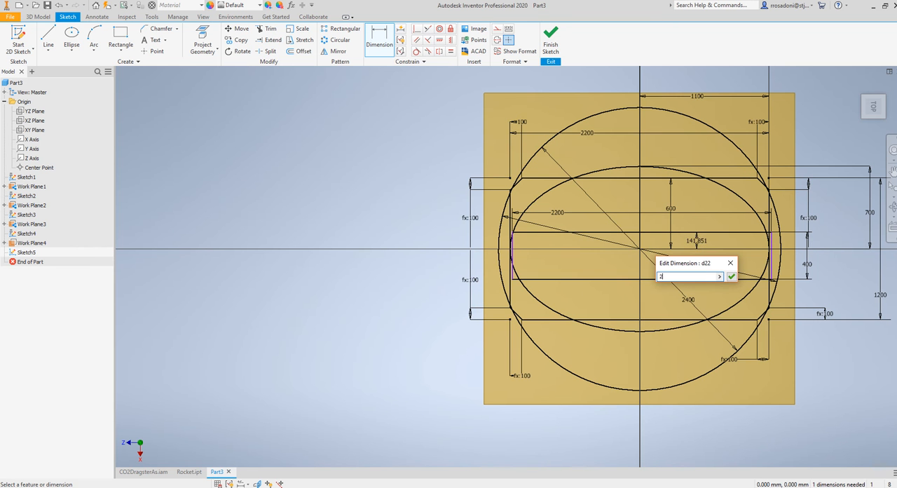
text(00)
key(Return)
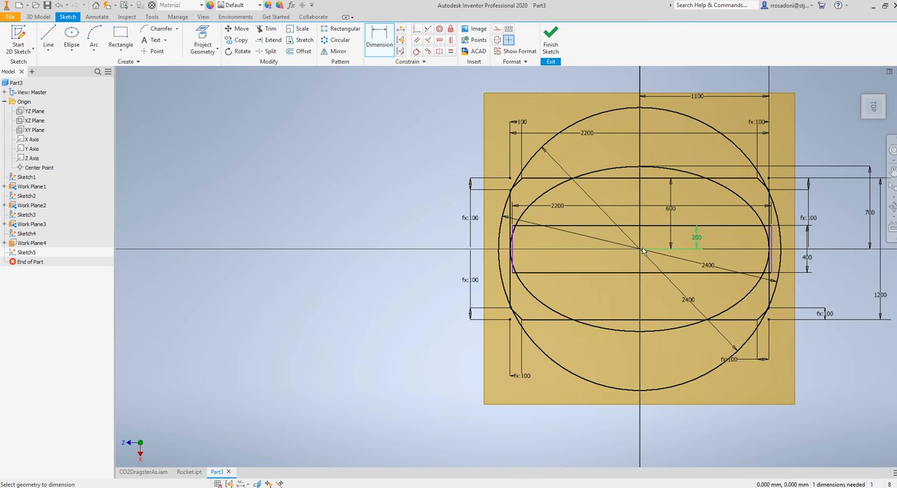
Dimension the distance from the origin to the new rectangle's right short edge as 1100 mm and finish the sketch
click(771, 258)
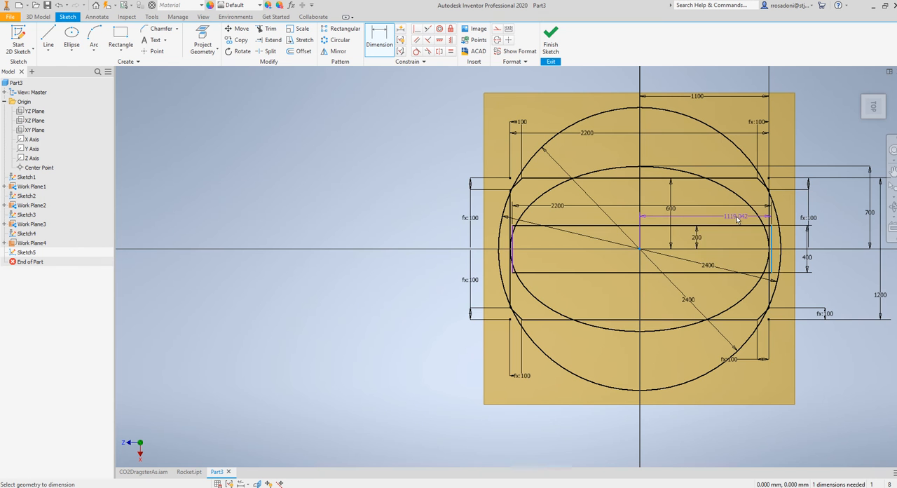
click(739, 219)
text(1100)
key(Return)
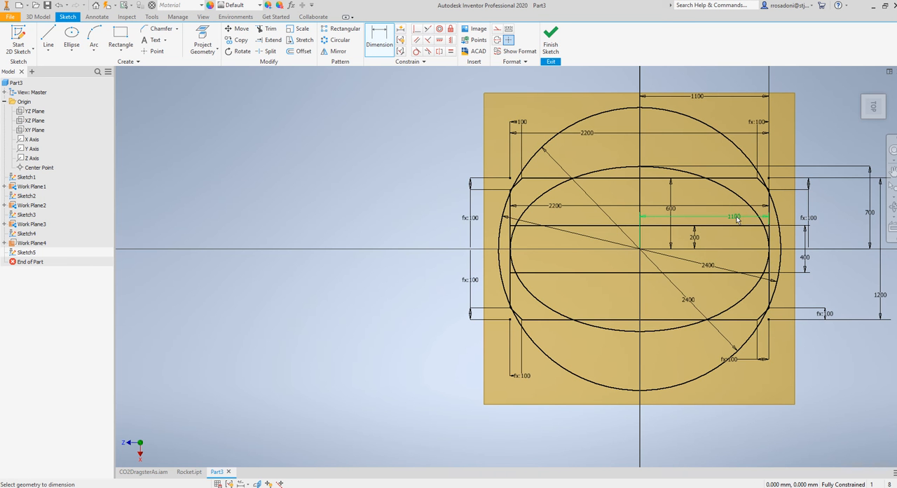
click(551, 41)
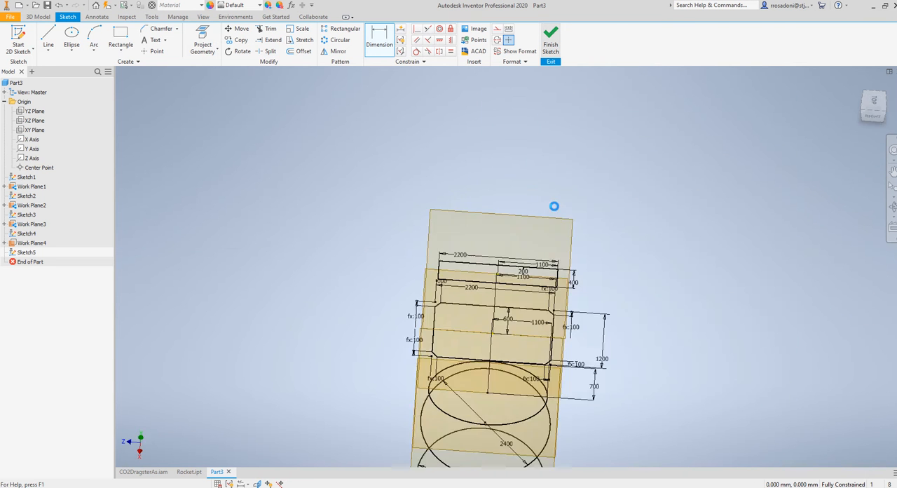
Create another work plane offset upward from the plane of the 2200 by 400 mm rectangle
mouse_move(356, 185)
mouse_down()
mouse_move(360, 162)
mouse_move(422, 157)
mouse_up()
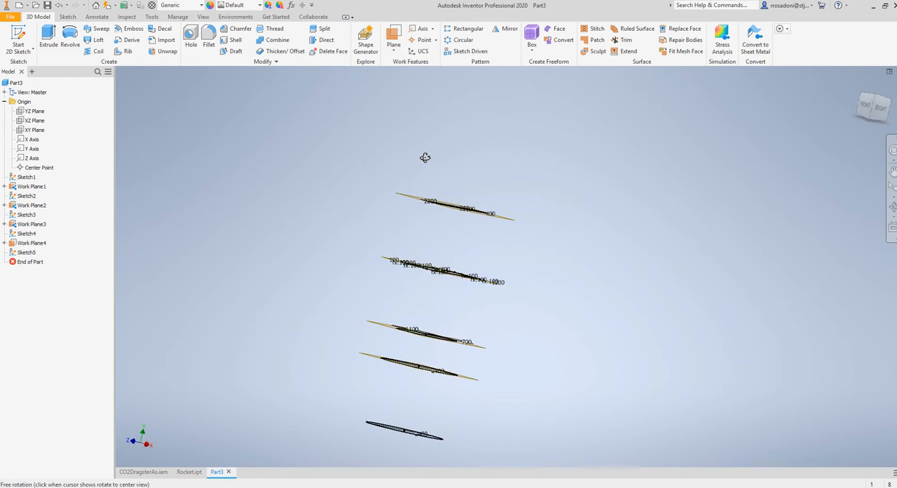
click(394, 35)
shift+middle_drag(568, 172, 543, 213)
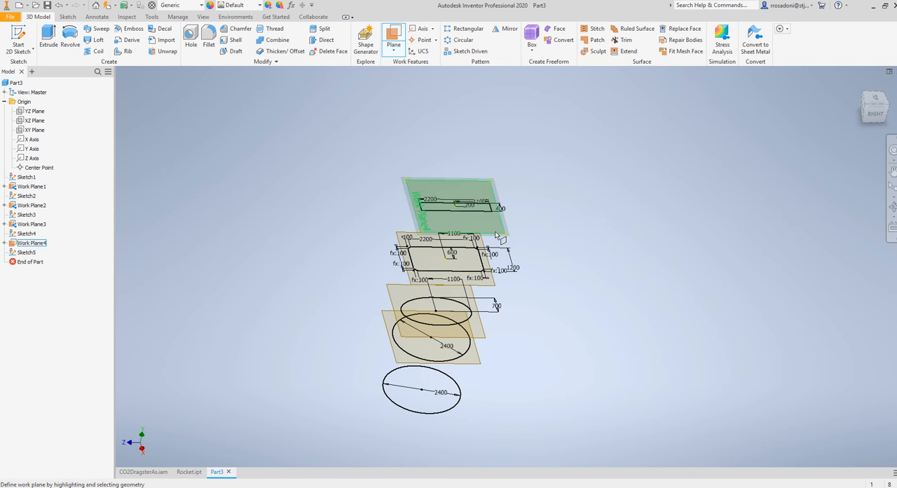
click(496, 234)
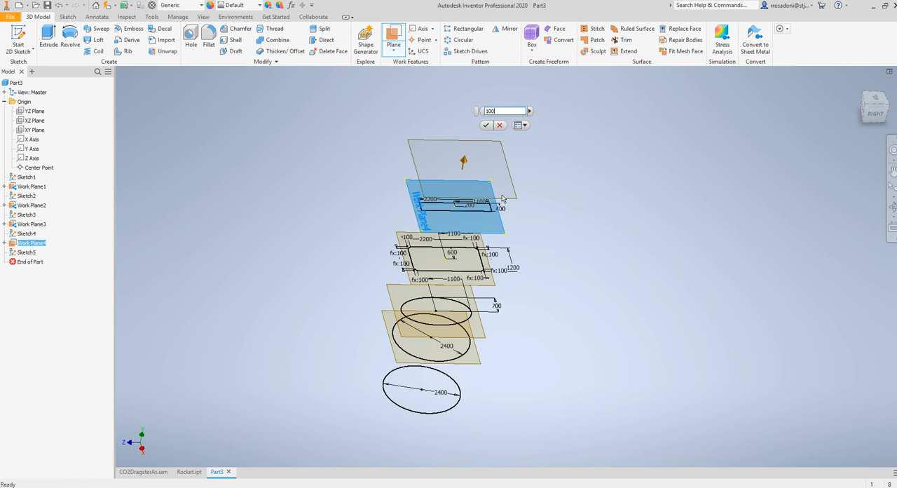
key(Return)
Start a sketch on the new top work plane and draw a thin rectangle about 1602 mm long around the origin
click(19, 37)
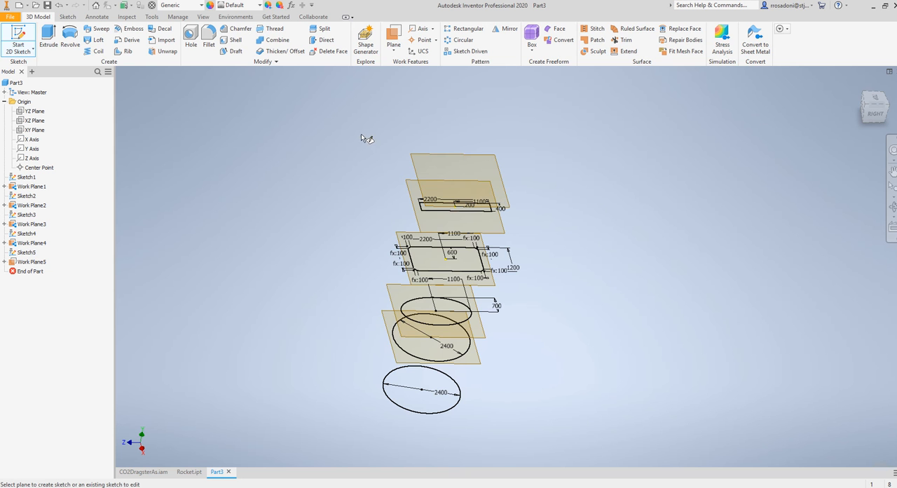
click(445, 161)
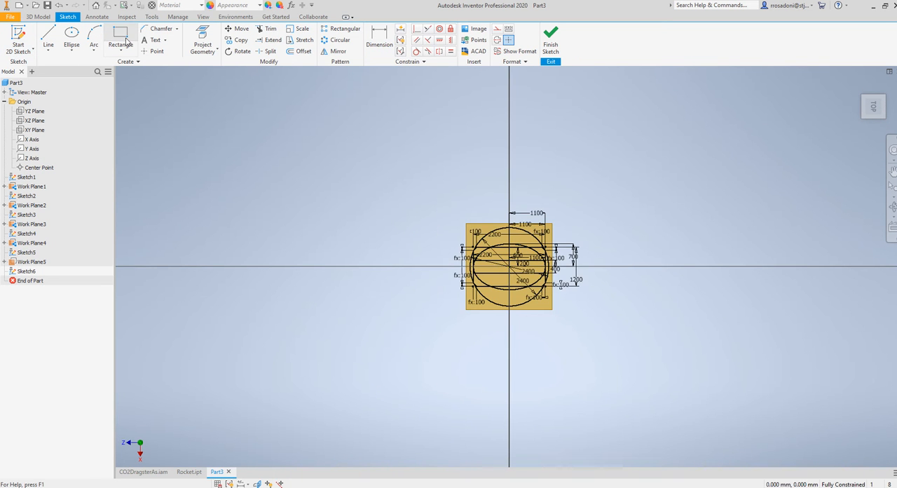
click(120, 41)
scroll(468, 260, down, 5)
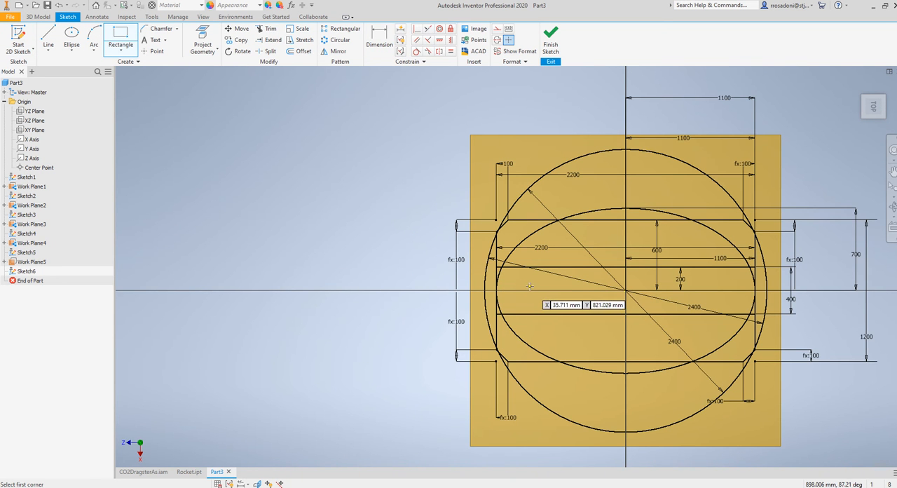
click(530, 286)
click(718, 295)
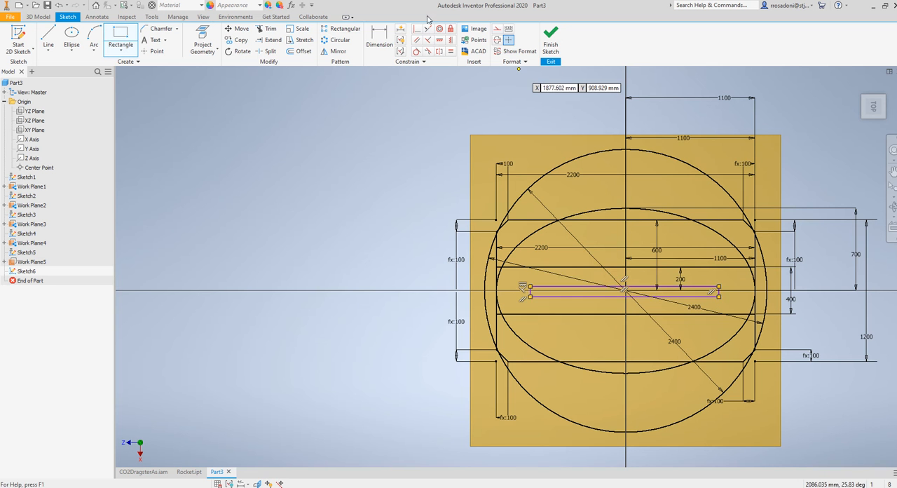
Dimension the length of the thin rectangle on the top work plane as 400 mm
key(d)
click(562, 296)
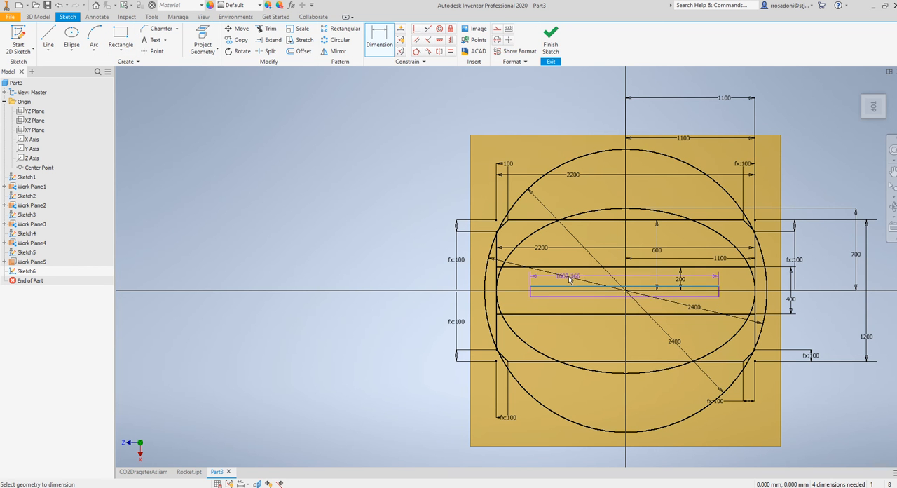
click(571, 279)
text(40)
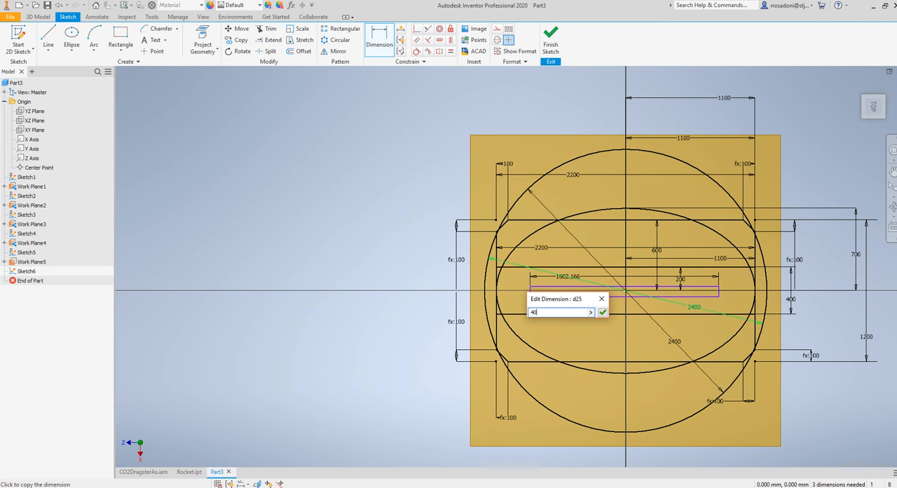
text(0)
key(Return)
Dimension the thin rectangle's short side as 20 mm
scroll(578, 280, up, 5)
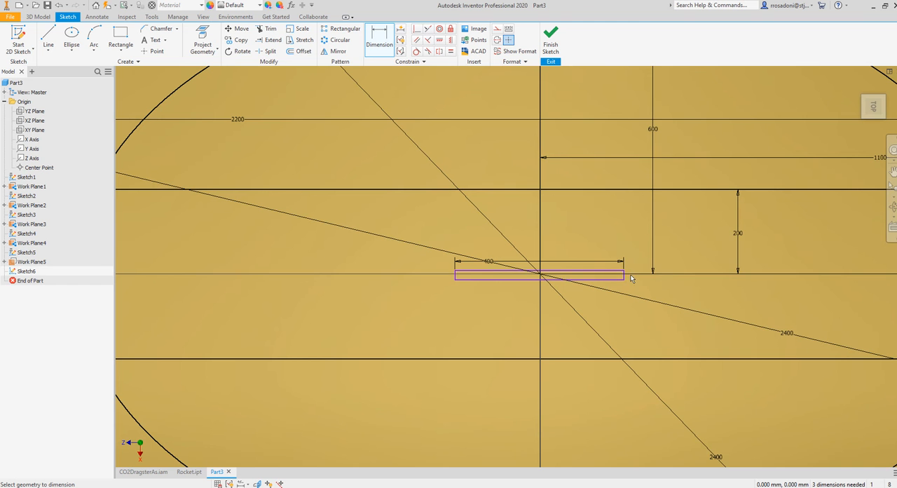
click(657, 285)
text(2)
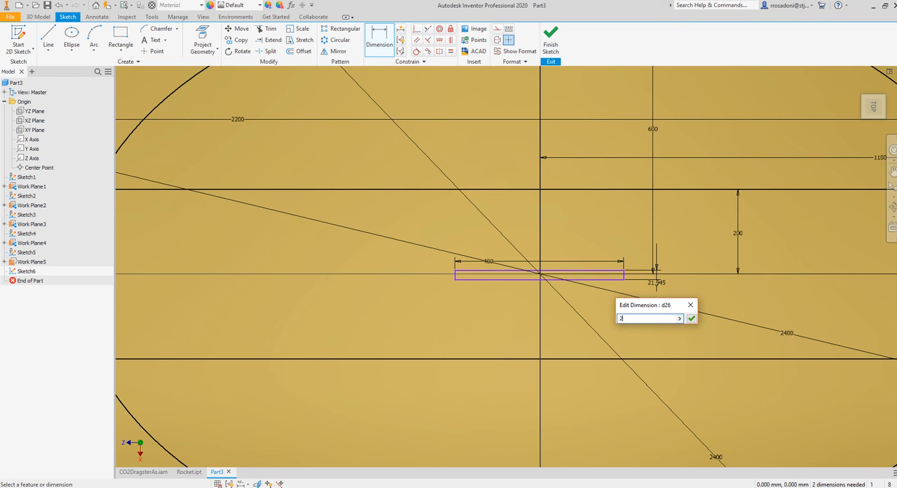
text(0)
key(Return)
Dimension the distance from the origin to the thin rectangle's upper long edge as 10 mm
scroll(658, 283, up, 3)
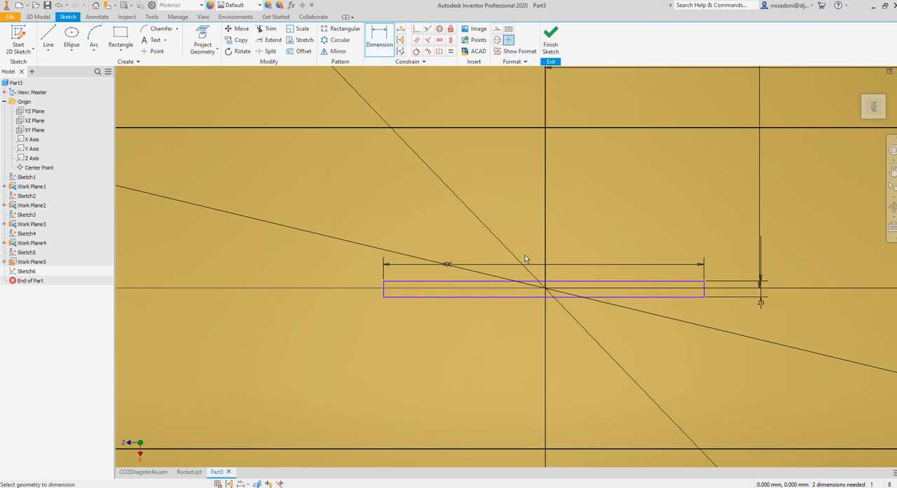
click(546, 288)
click(563, 282)
click(724, 272)
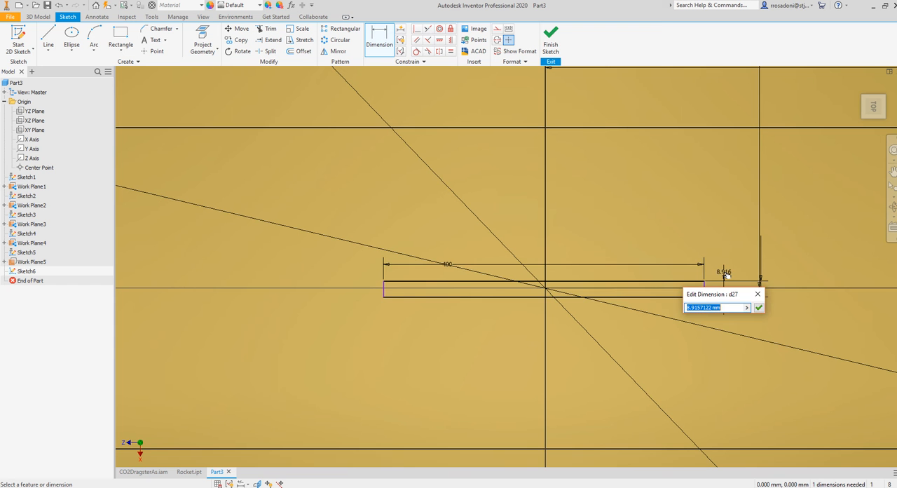
text(10)
key(Return)
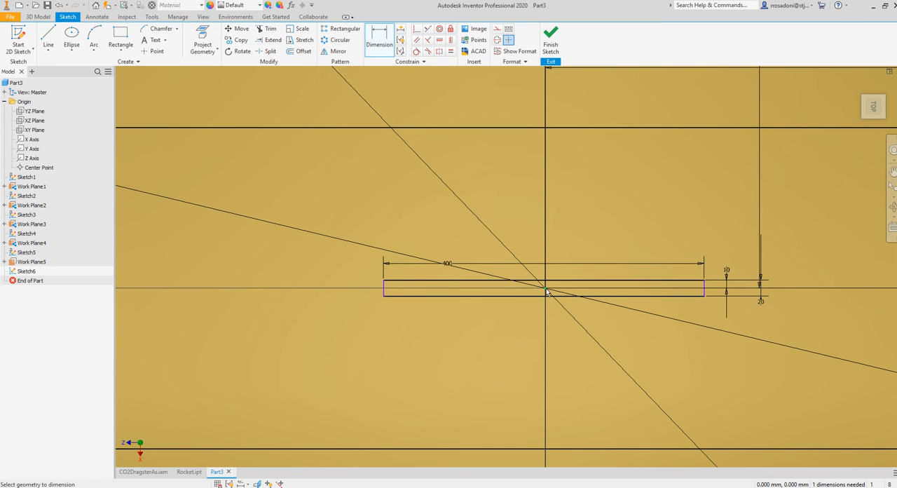
Dimension the distance from the origin to the thin rectangle's right short edge as 200 mm and finish the sketch
click(546, 290)
click(703, 291)
click(683, 245)
text(2)
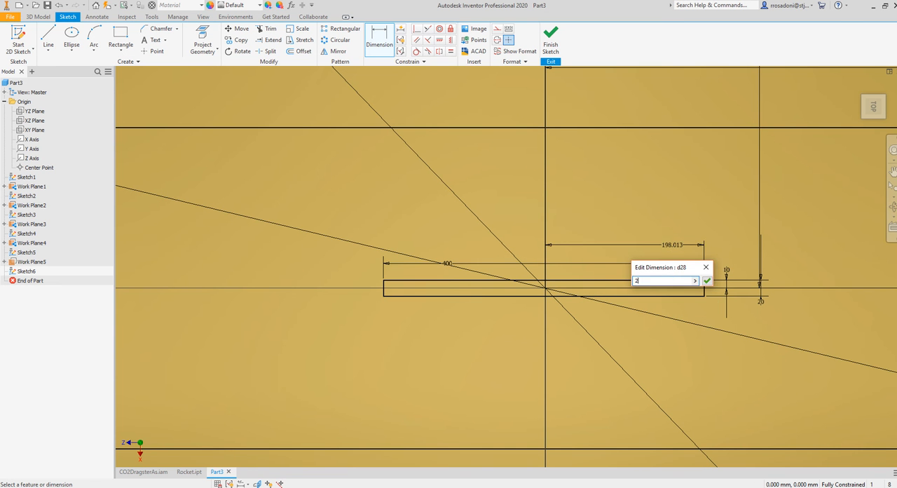
text(00)
key(Return)
click(550, 42)
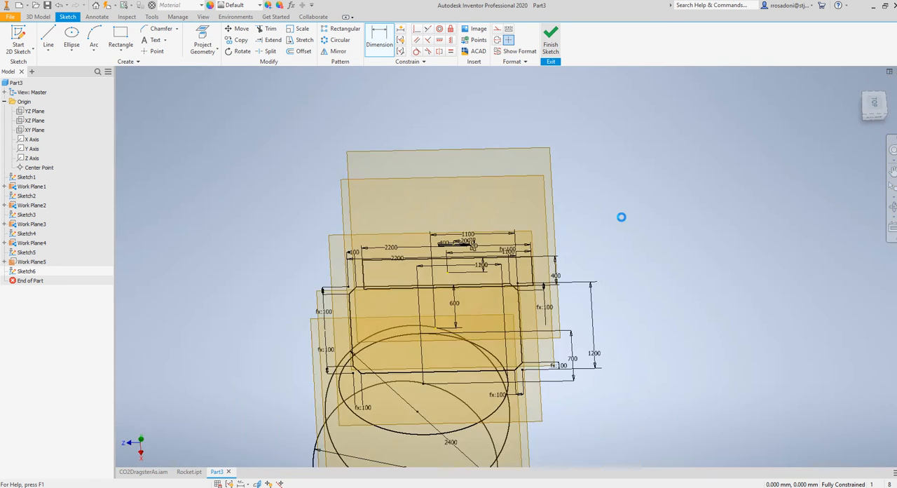
Loft a solid through all six profiles in order, from the bottom circle up to the small top rectangle
mouse_move(579, 338)
shift+middle_down()
mouse_move(579, 313)
mouse_move(561, 306)
mouse_move(536, 317)
shift+middle_up()
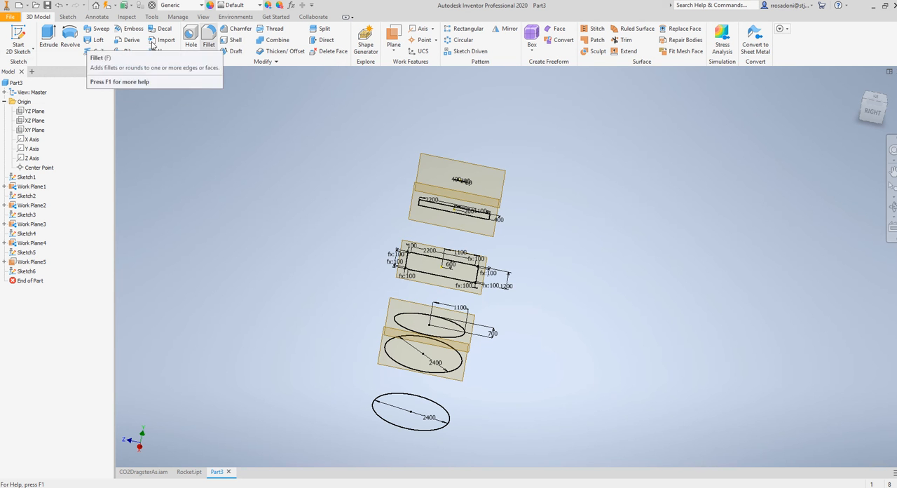
click(96, 40)
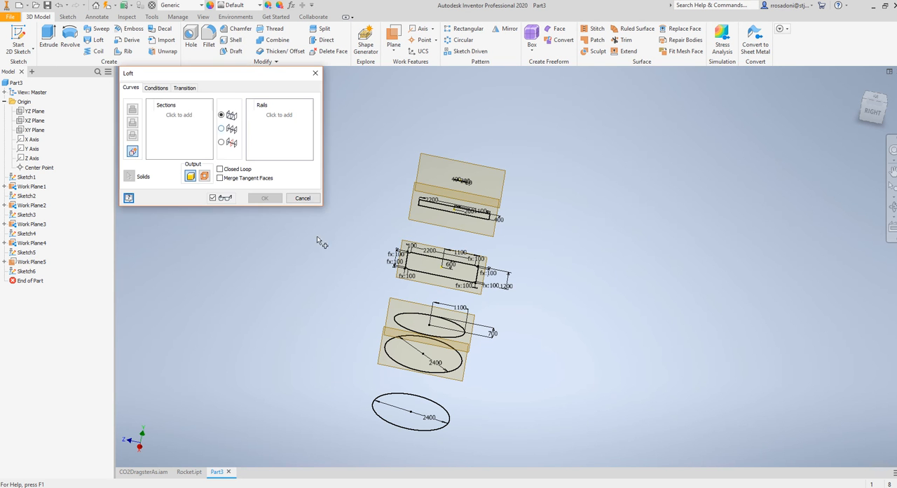
click(396, 428)
click(426, 339)
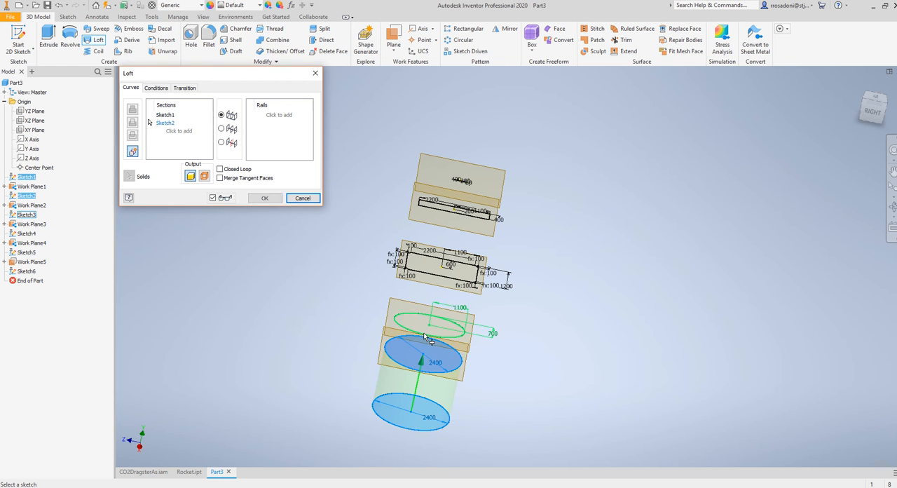
click(424, 336)
click(439, 243)
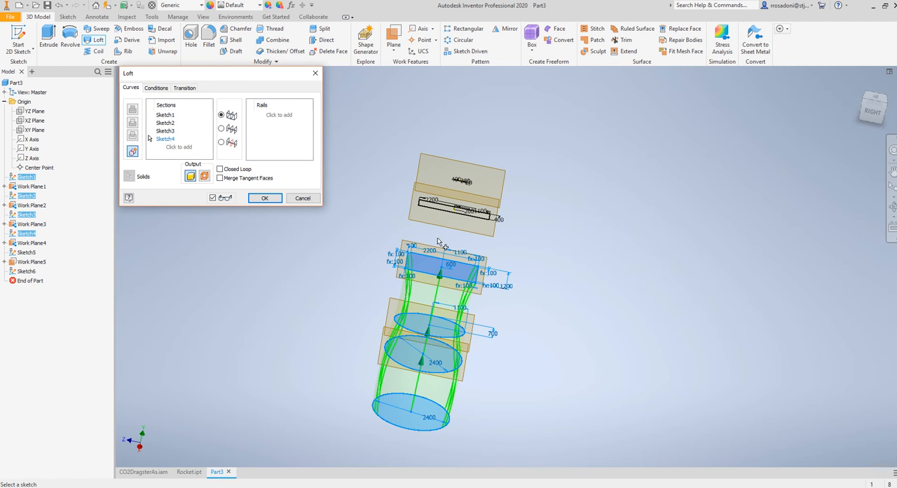
click(443, 215)
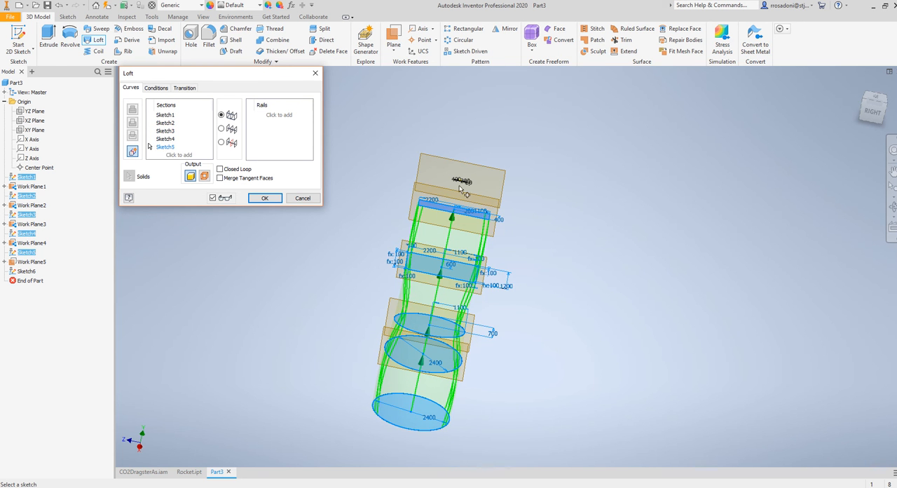
click(461, 185)
mouse_move(530, 330)
shift+middle_down()
mouse_move(530, 306)
mouse_move(457, 305)
mouse_move(499, 321)
shift+middle_up()
click(272, 201)
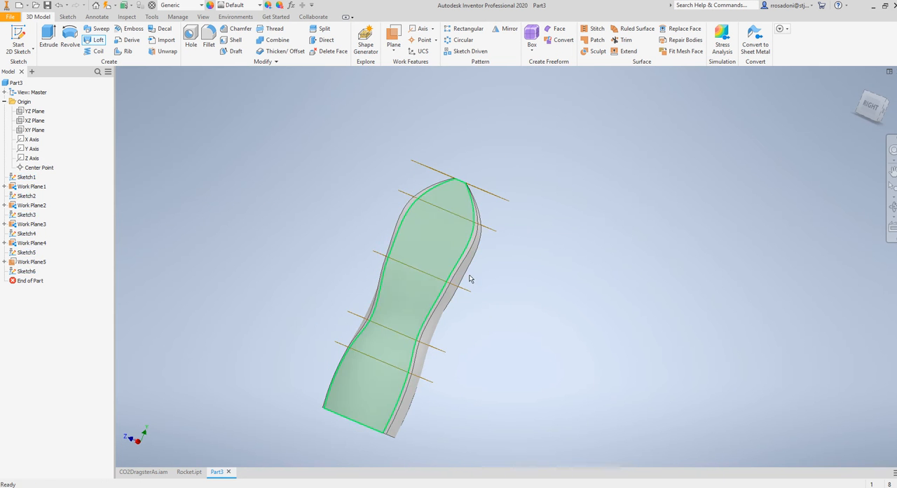
Edit the chamfered rectangle's sketch, Sketch4, and set the rectangle's overall length to 1800 mm
shift+middle_drag(469, 281, 512, 300)
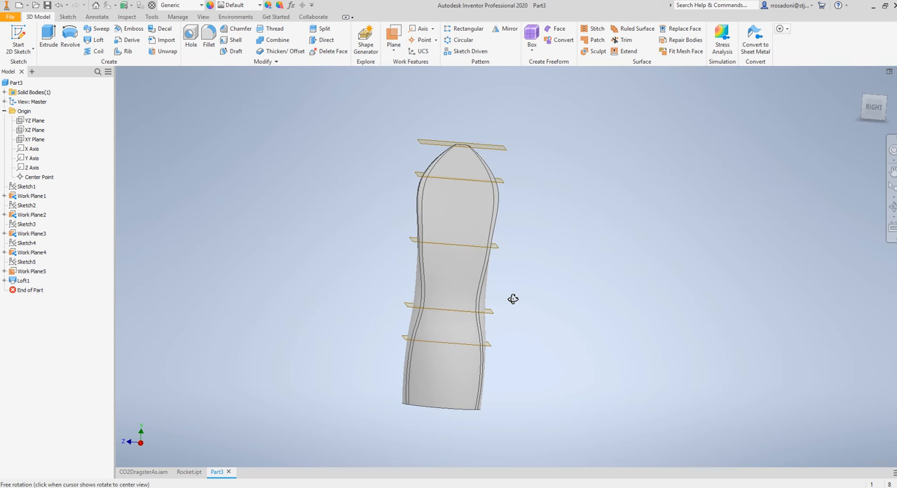
shift+middle_drag(525, 253, 510, 236)
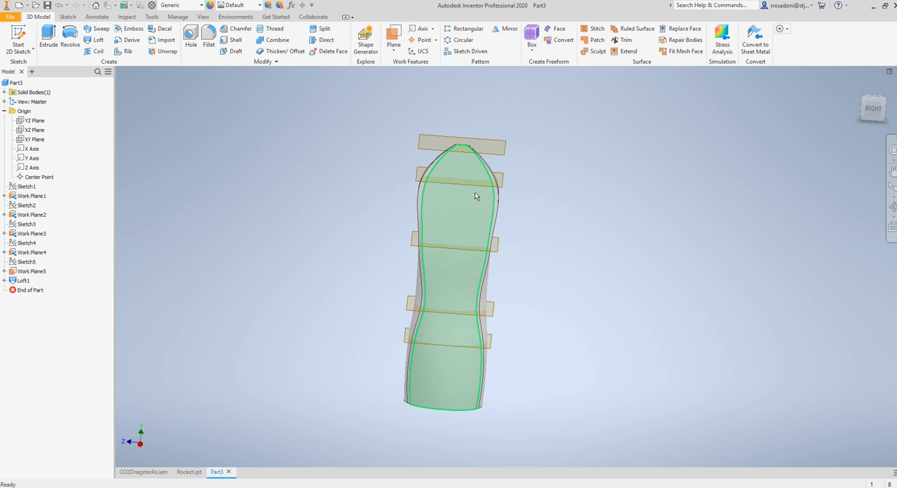
click(26, 243)
double_click(17, 244)
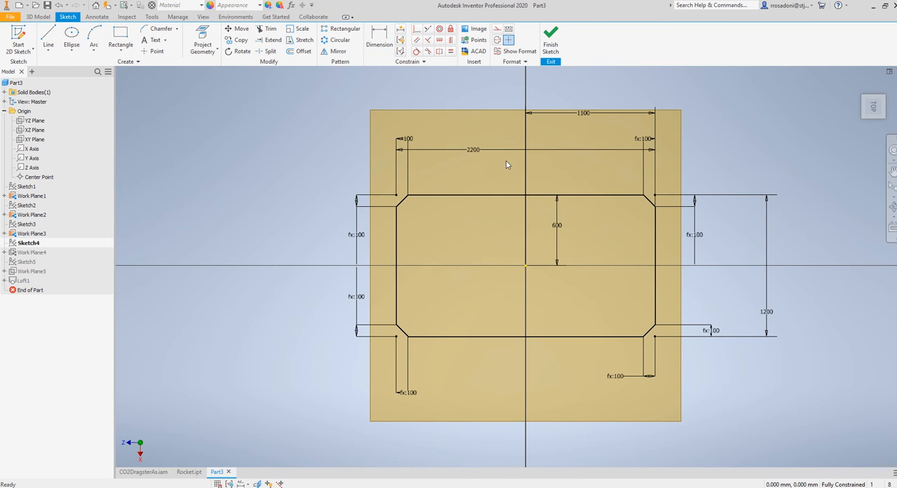
double_click(471, 148)
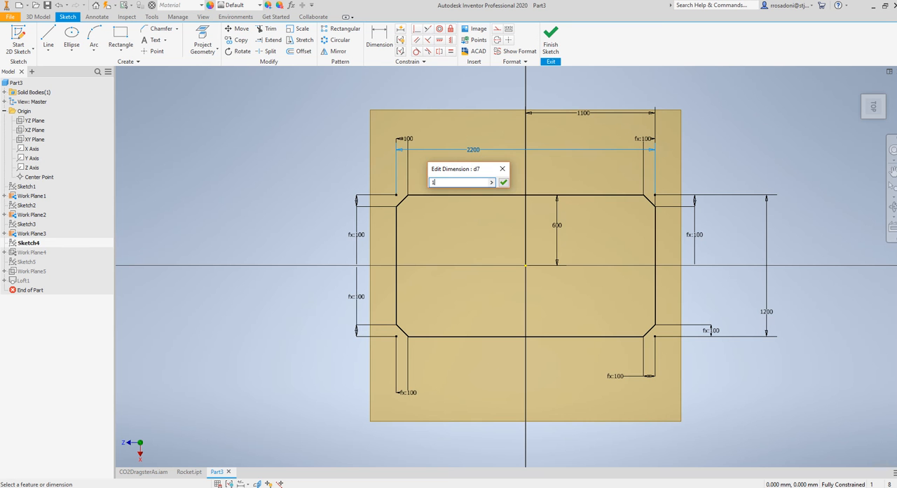
key(Return)
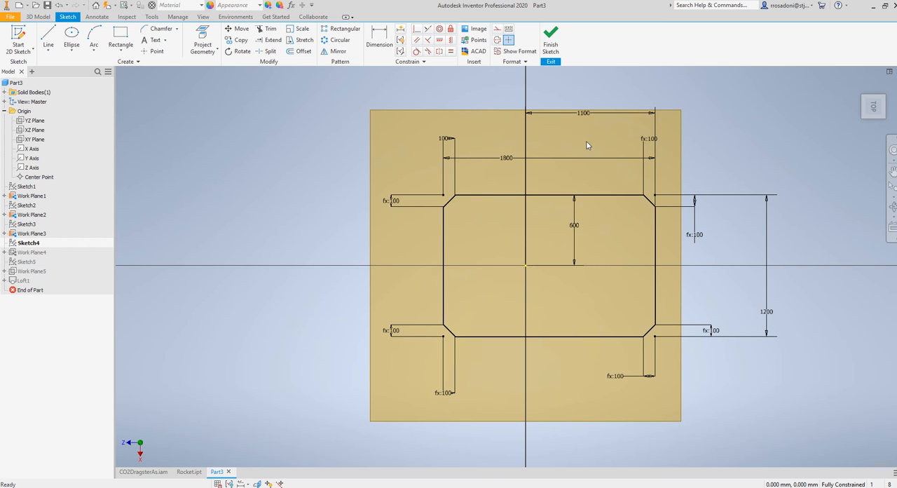
Set the distance from the origin to the chamfered rectangle's right short edge to 900 mm
double_click(586, 113)
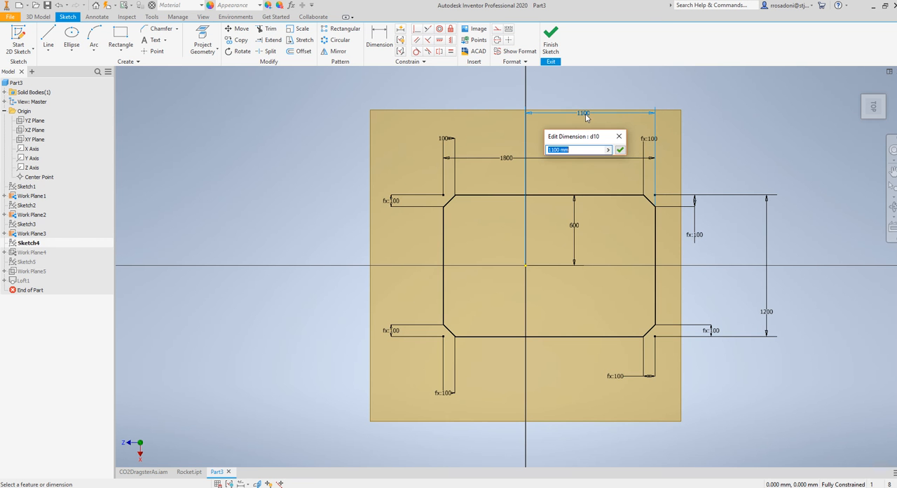
text(900)
key(Return)
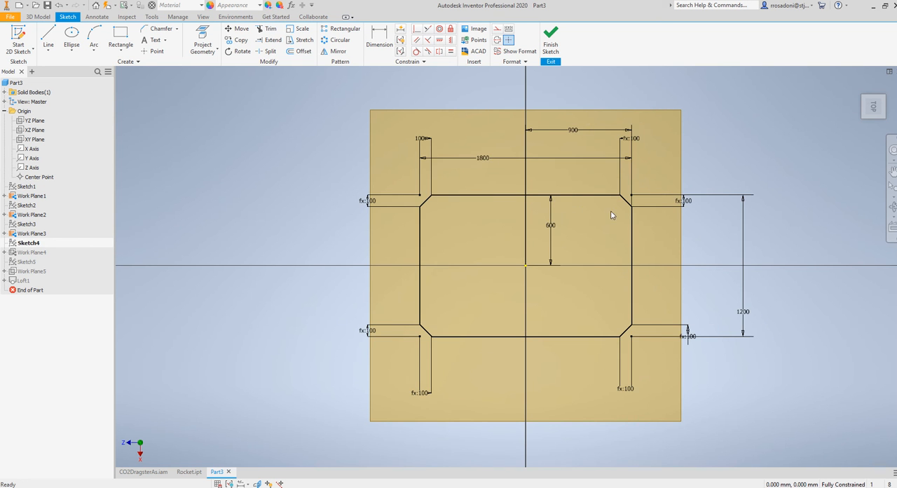
Set the chamfered rectangle's height to 800 mm and its origin-to-upper-edge distance to 400 mm, and finish the sketch
double_click(750, 311)
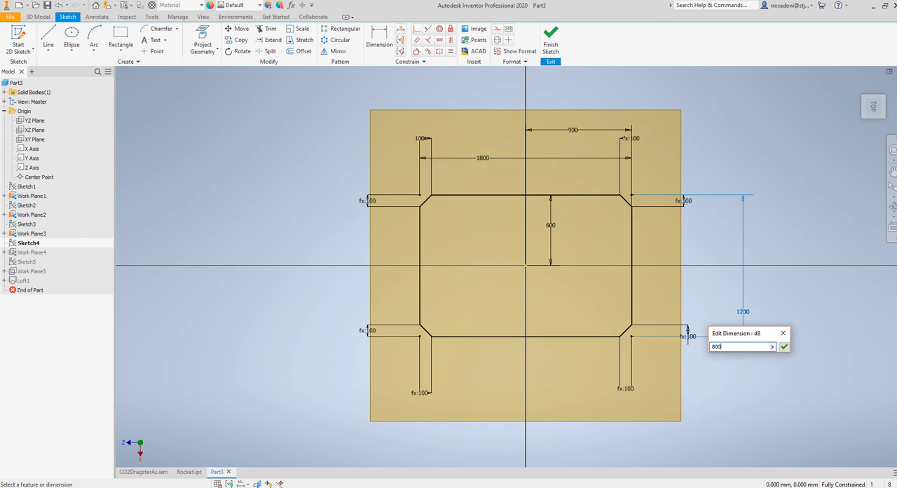
key(Return)
double_click(550, 225)
text(4)
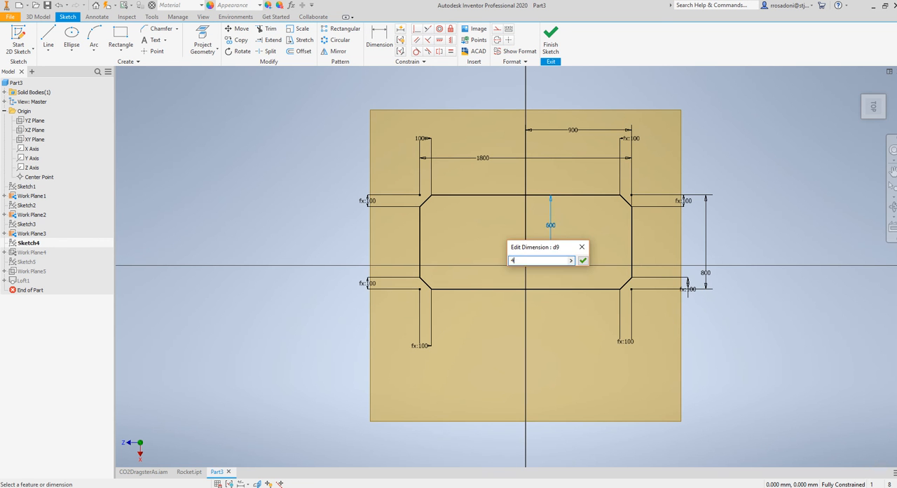
text(00)
key(Return)
click(551, 39)
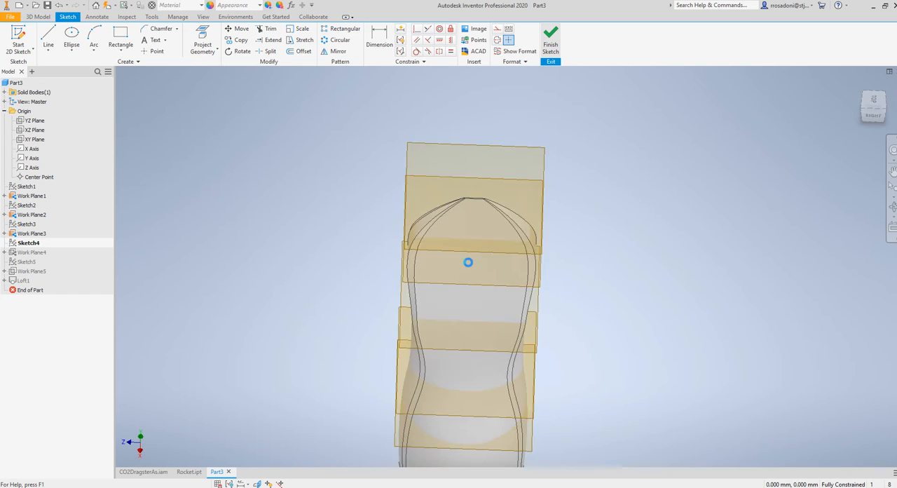
Edit Sketch5, the plain rectangle below the nose, and set the rectangle's length to 1600 mm
shift+middle_drag(520, 261, 547, 259)
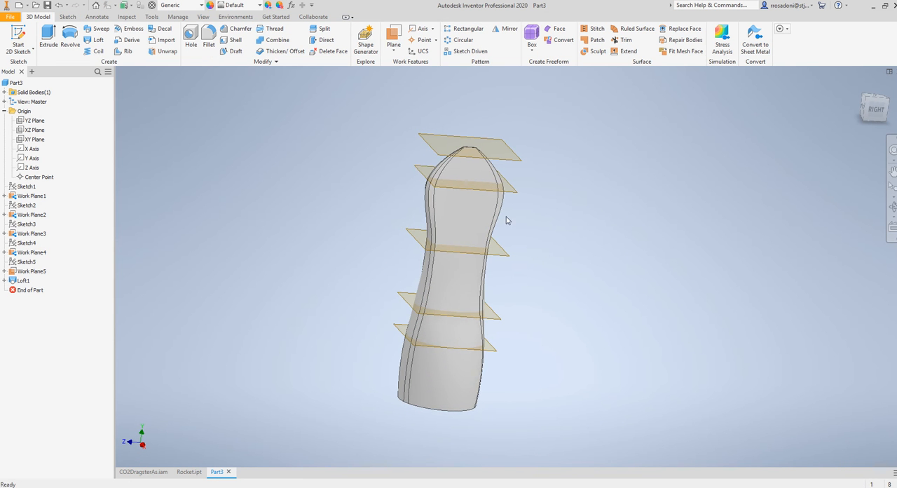
double_click(21, 261)
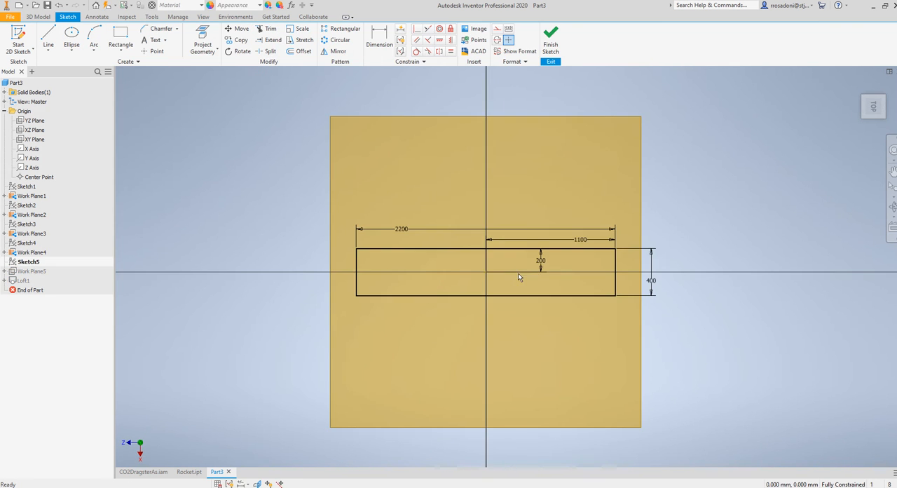
double_click(485, 227)
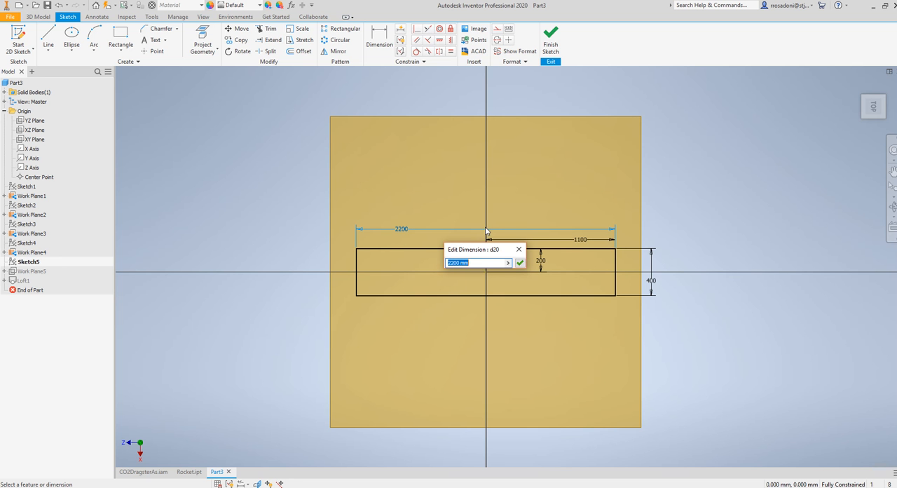
text(1600)
key(Return)
Set the distance from the origin to the plain rectangle's right short edge to 800 mm
click(588, 245)
text(8)
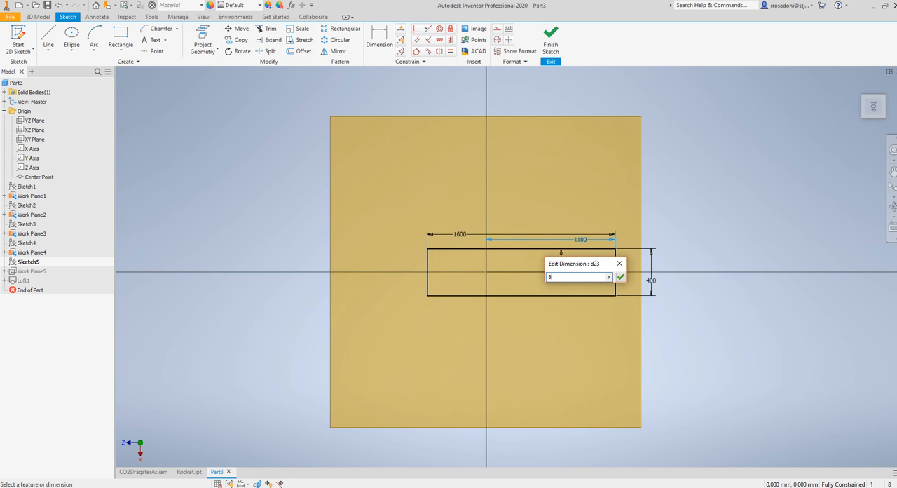
text(00)
key(Return)
Set the plain rectangle's height to 300 mm and its origin-to-upper-edge distance to 150 mm, and finish the sketch
click(616, 282)
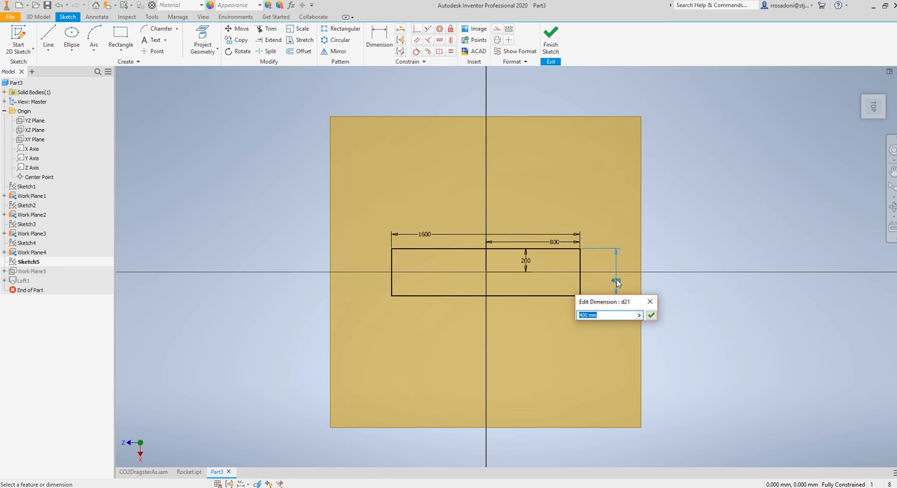
text(300)
key(Return)
click(531, 261)
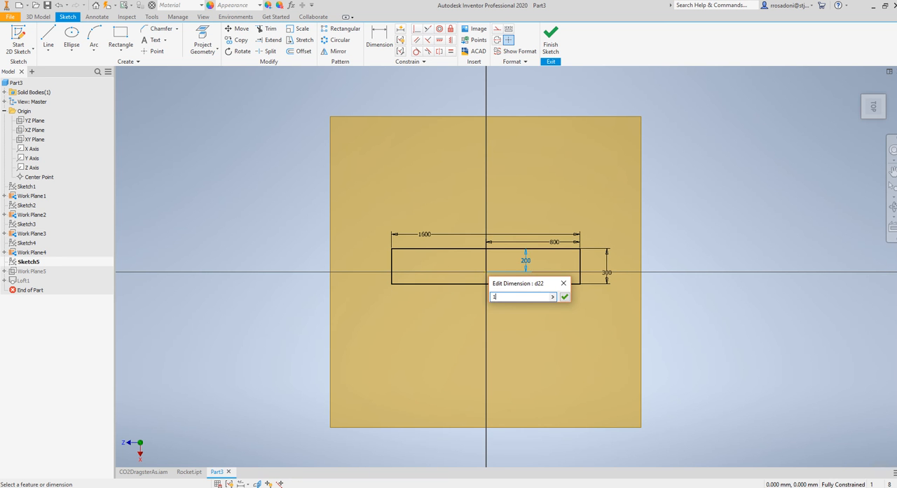
key(Return)
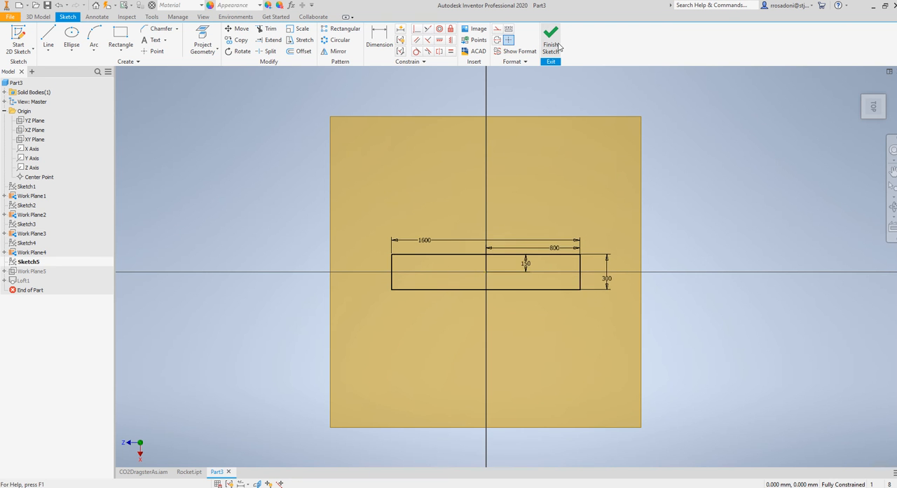
click(550, 42)
Edit Sketch5, the plain rectangle on the work plane just below the nose, and set the rectangle's length to 1200 mm
mouse_move(566, 329)
shift+middle_down()
mouse_move(494, 302)
mouse_move(407, 296)
mouse_move(549, 317)
mouse_move(562, 270)
mouse_move(558, 327)
shift+middle_up()
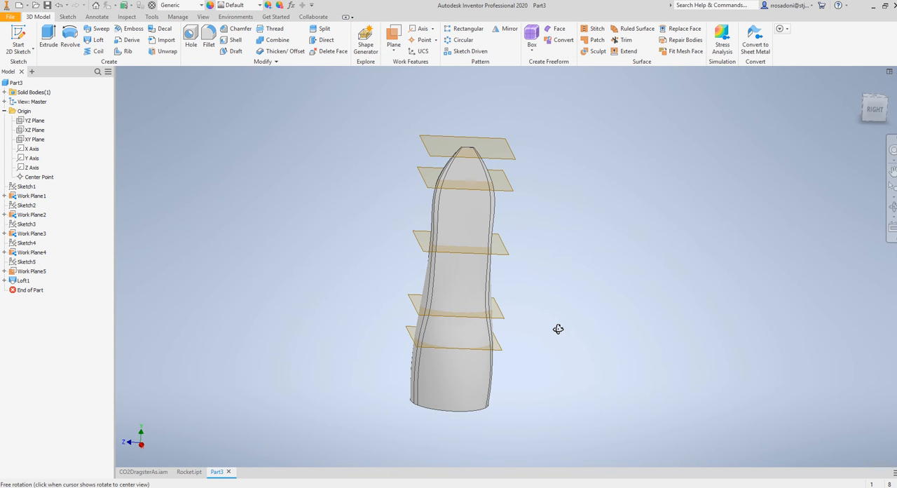
click(429, 184)
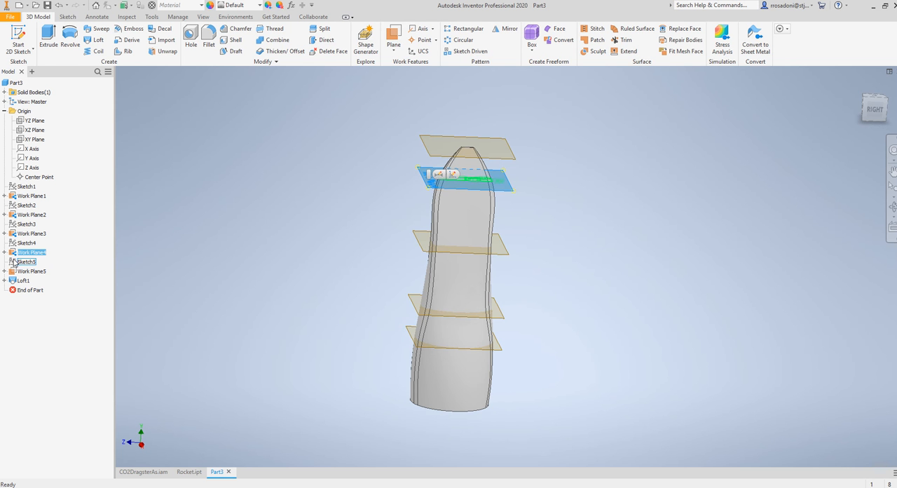
double_click(14, 262)
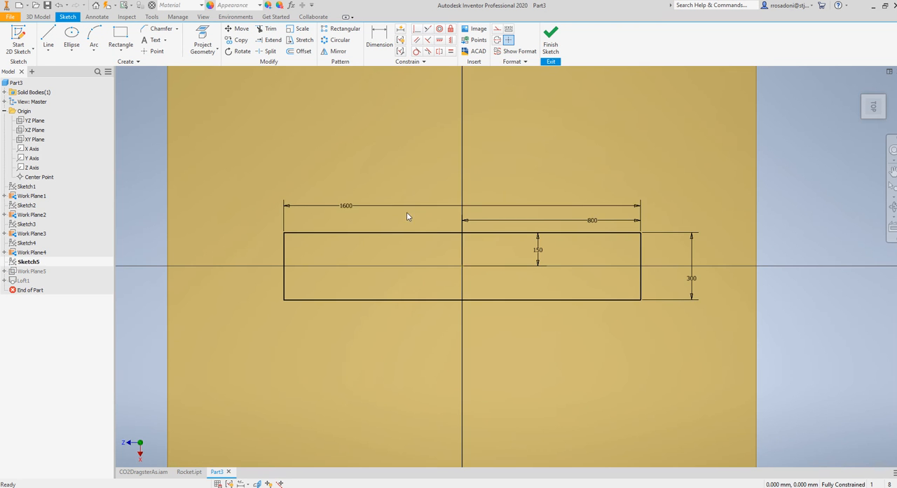
double_click(352, 204)
text(1200)
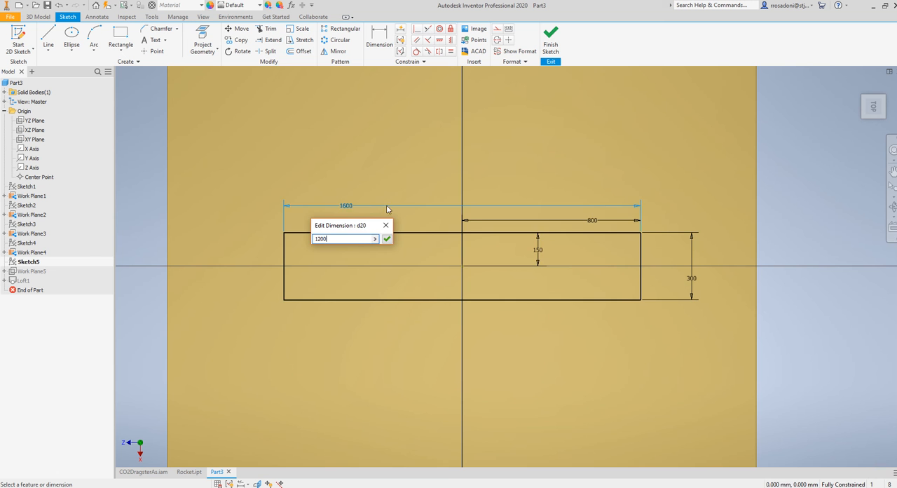
key(Return)
Set the distance from the origin to the plain rectangle's right short edge to 600 mm and finish the sketch
double_click(595, 221)
text(6)
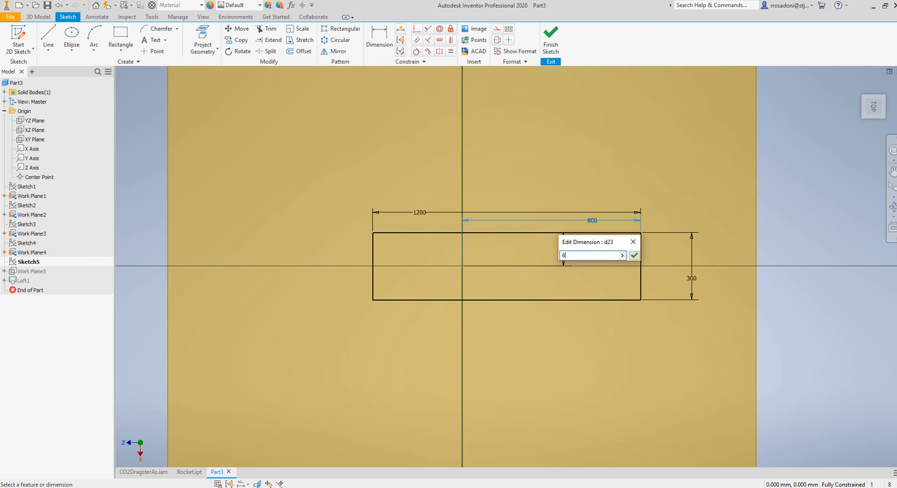
text(00)
key(Return)
click(551, 41)
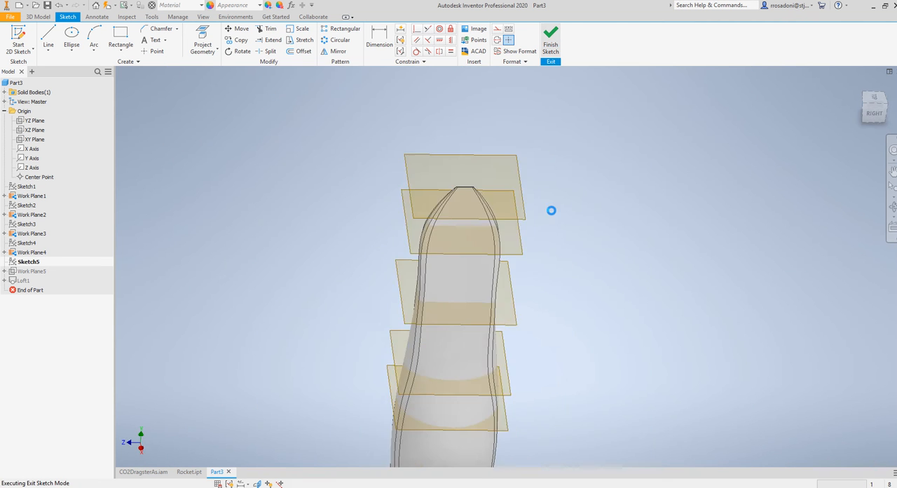
Hide all five work planes, Work Plane1 through Work Plane5, so that only the lofted rocket body remains displayed
mouse_move(561, 240)
shift+middle_down()
mouse_move(739, 248)
mouse_move(474, 227)
mouse_move(520, 242)
shift+middle_up()
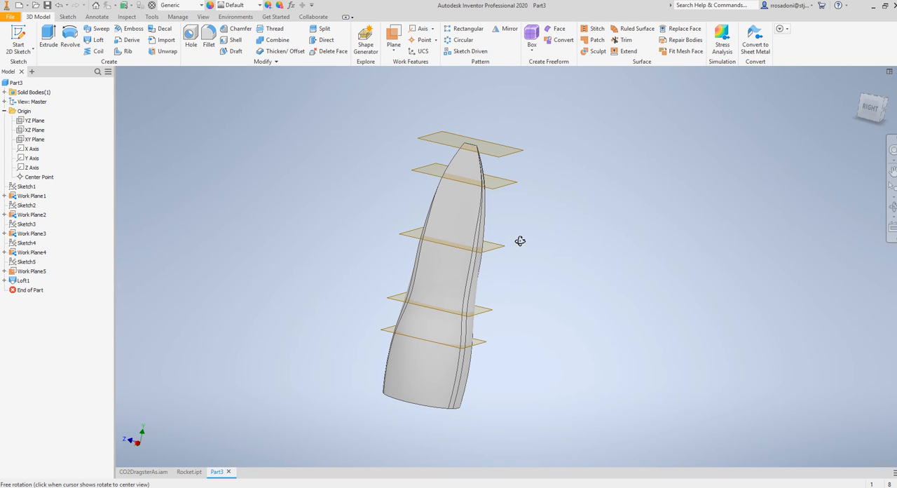
right_click(29, 249)
click(22, 252)
right_click(18, 251)
click(38, 339)
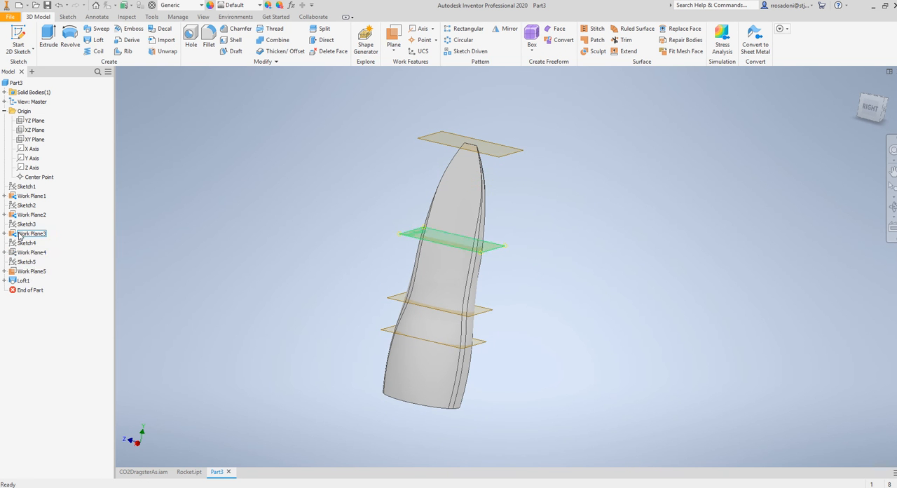
right_click(28, 232)
click(38, 320)
right_click(27, 213)
click(38, 300)
right_click(29, 196)
click(38, 283)
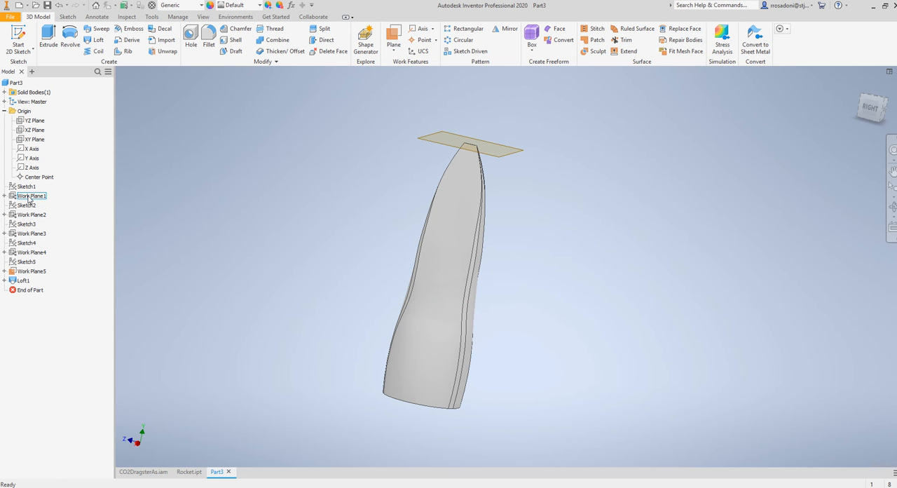
right_click(22, 270)
click(33, 357)
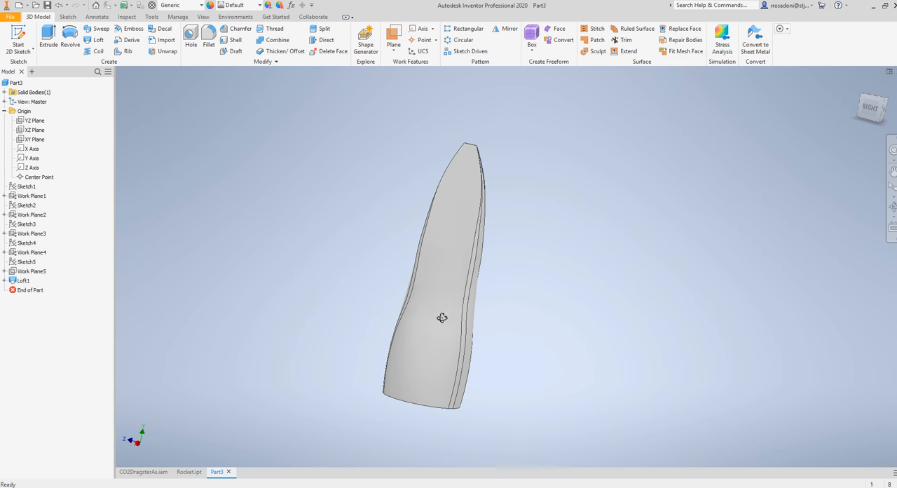
shift+middle_drag(441, 317, 473, 445)
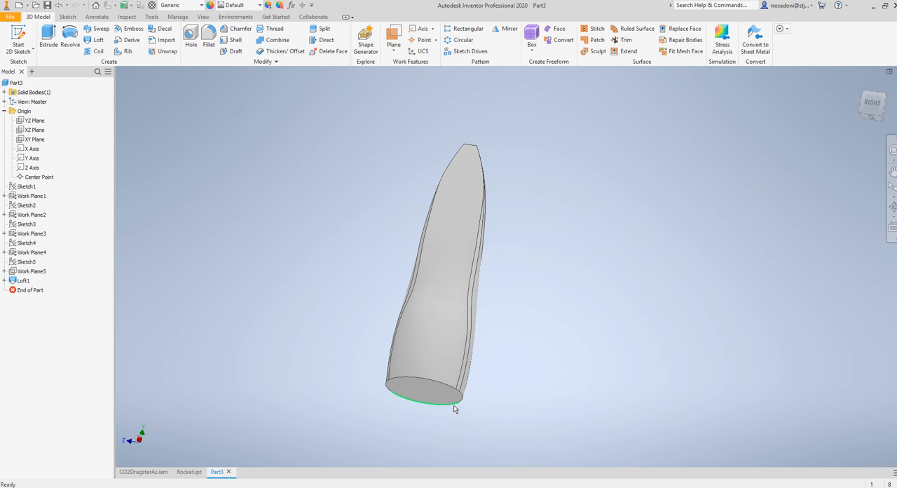
click(18, 39)
key(Escape)
mouse_move(288, 238)
shift+middle_down()
mouse_move(250, 248)
mouse_move(253, 260)
shift+middle_up()
shift+middle_drag(448, 351, 475, 339)
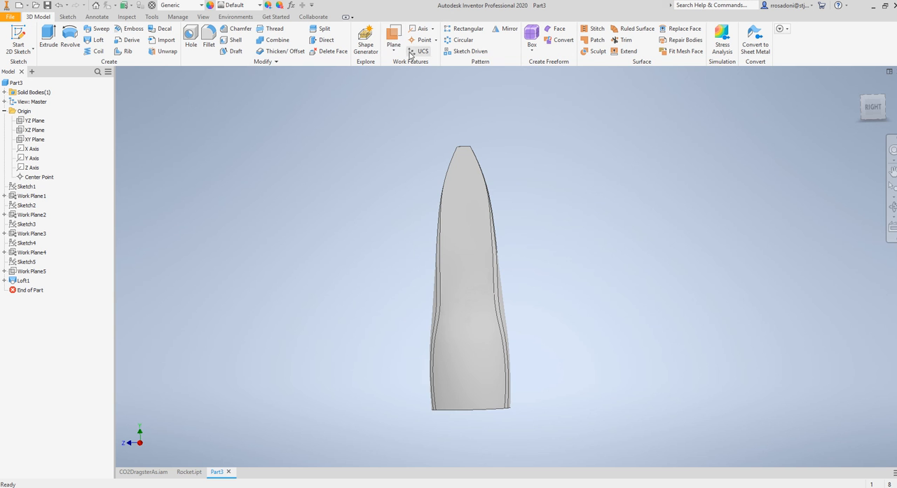
Create a work plane offset from the YZ Plane so that it cuts through one side of the rocket's bulged base
click(393, 37)
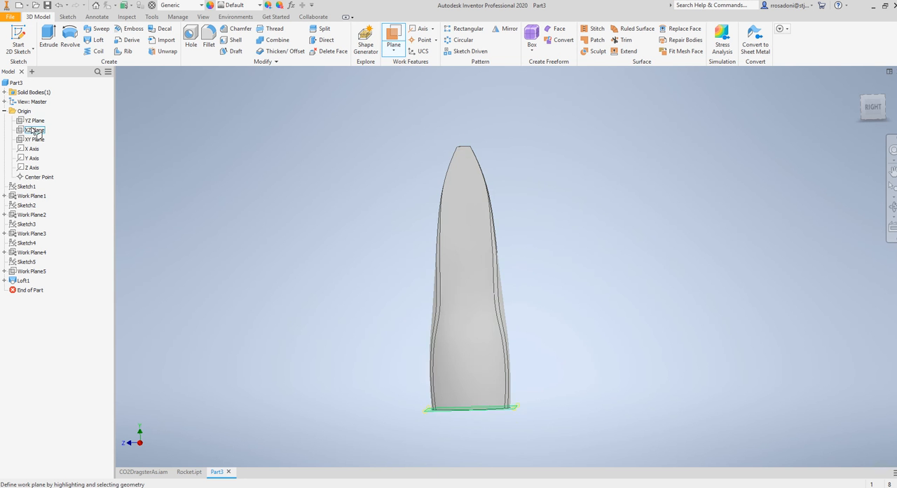
shift+middle_drag(223, 172, 278, 182)
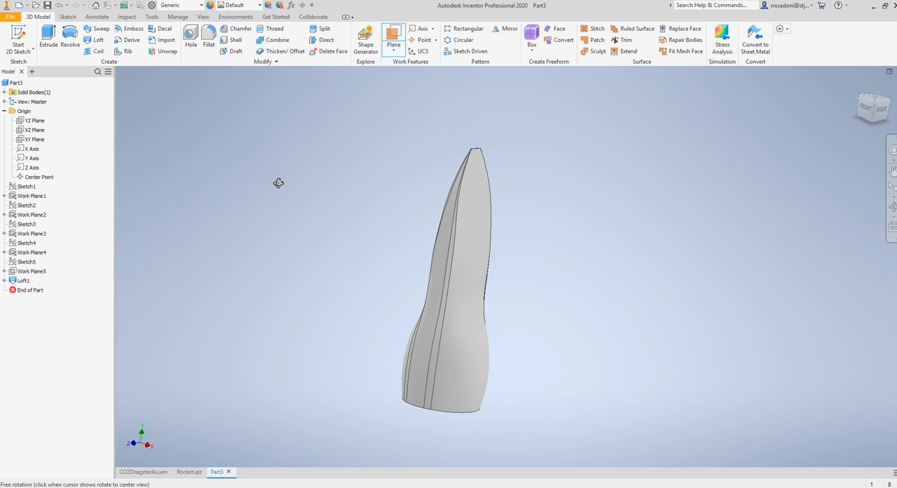
click(33, 123)
shift+middle_drag(210, 330, 304, 343)
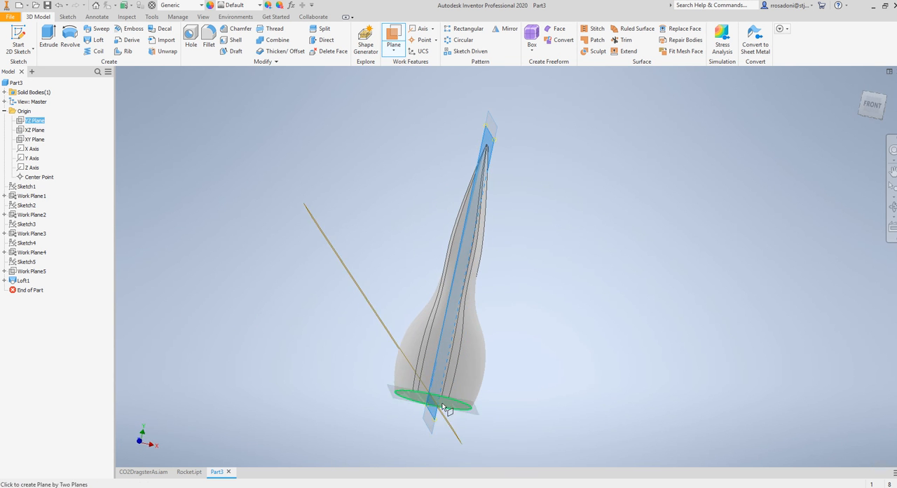
scroll(426, 405, up, 5)
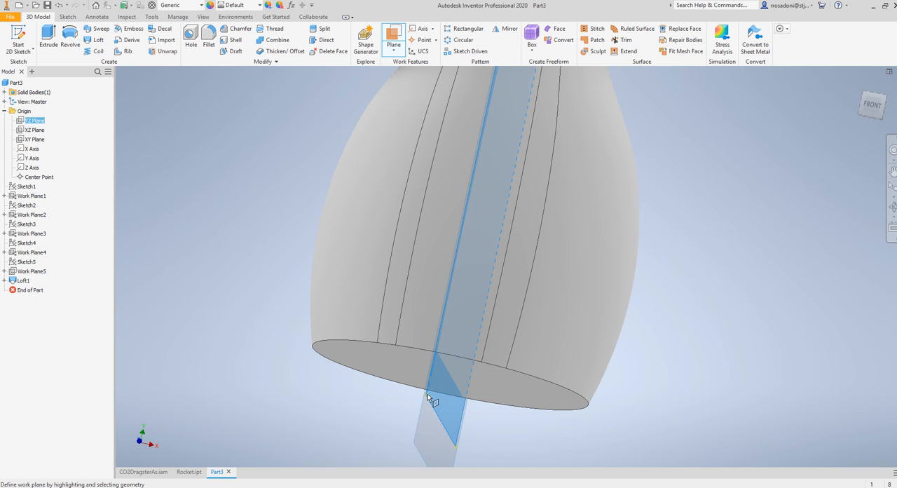
drag(427, 397, 514, 405)
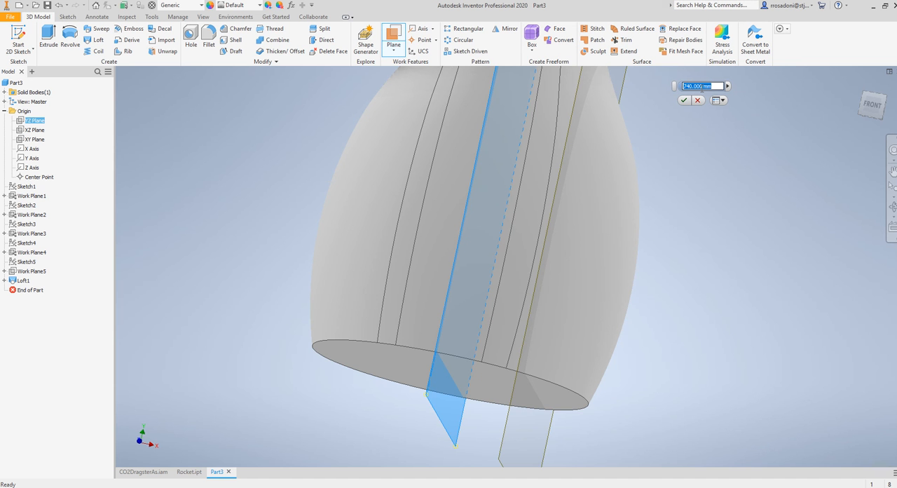
text(7)
key(Return)
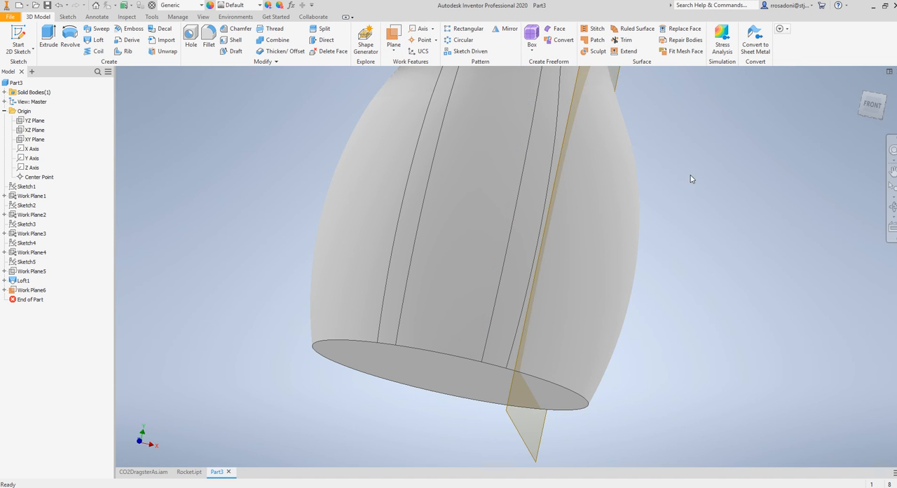
Start a sketch on the new offset work plane and slice the graphics to expose the body's cross-section
scroll(699, 248, down, 5)
shift+middle_drag(695, 262, 641, 258)
click(19, 39)
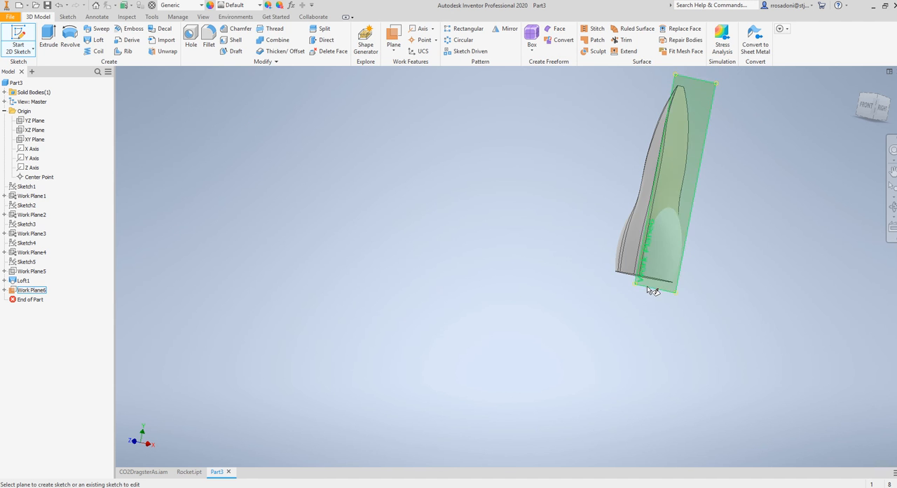
click(646, 285)
scroll(528, 275, up, 5)
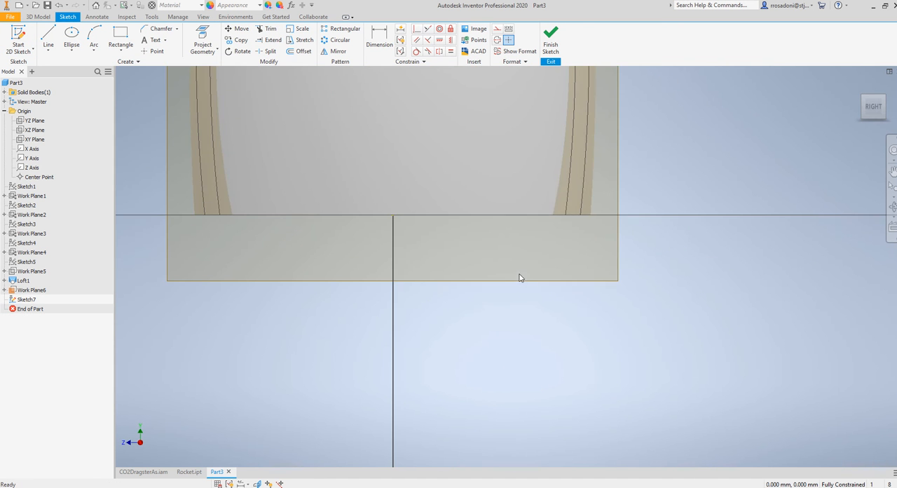
scroll(517, 286, down, 2)
middle_drag(520, 288, 598, 353)
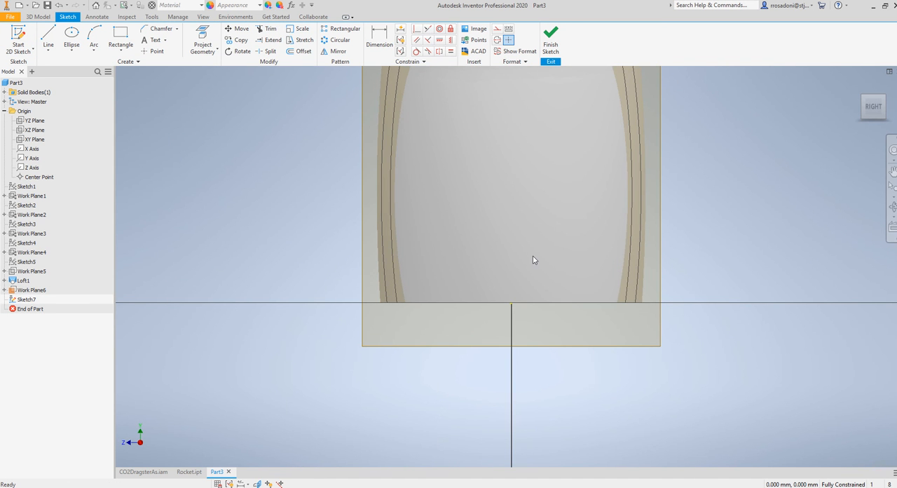
key(F7)
scroll(528, 269, down, 2)
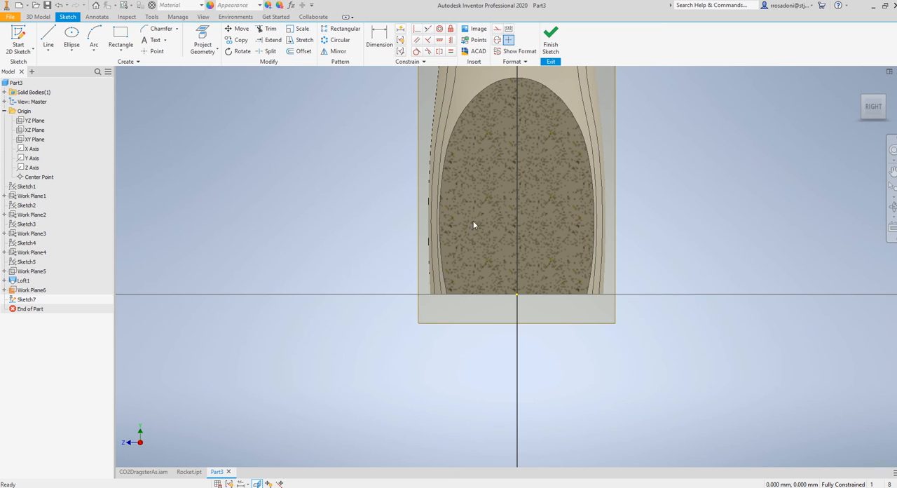
Draw a vertical centerline 2000 mm long on the sketch's vertical axis, starting below the body's base edge and running up into the section
click(48, 35)
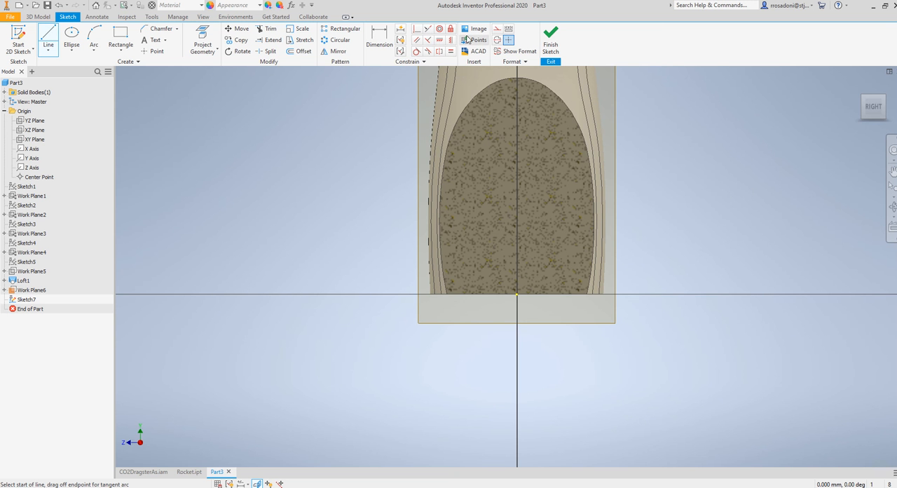
click(498, 41)
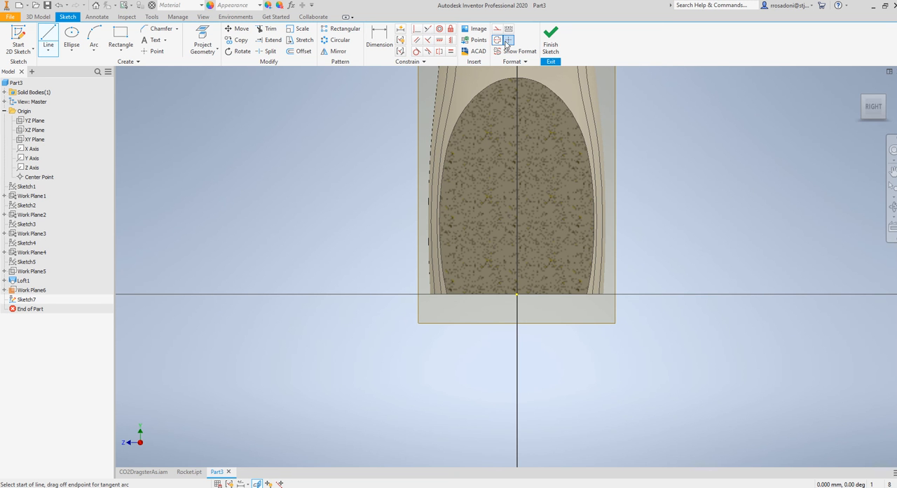
click(516, 329)
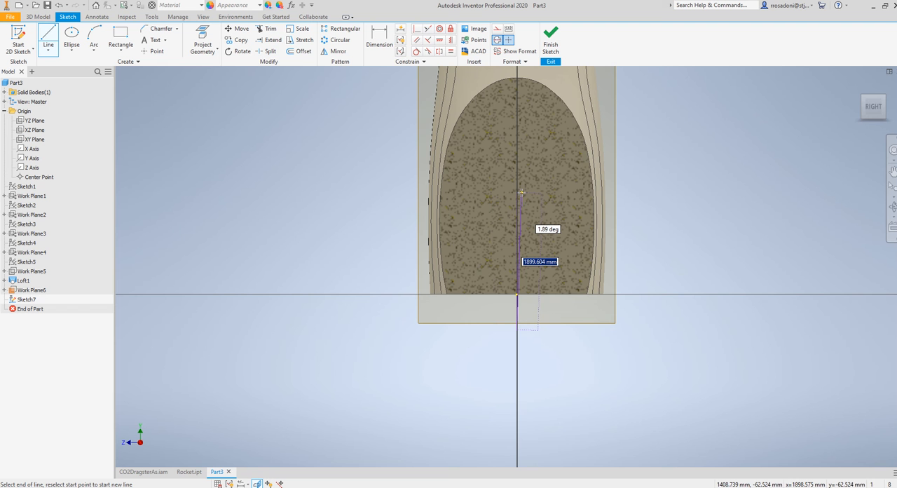
text(2000)
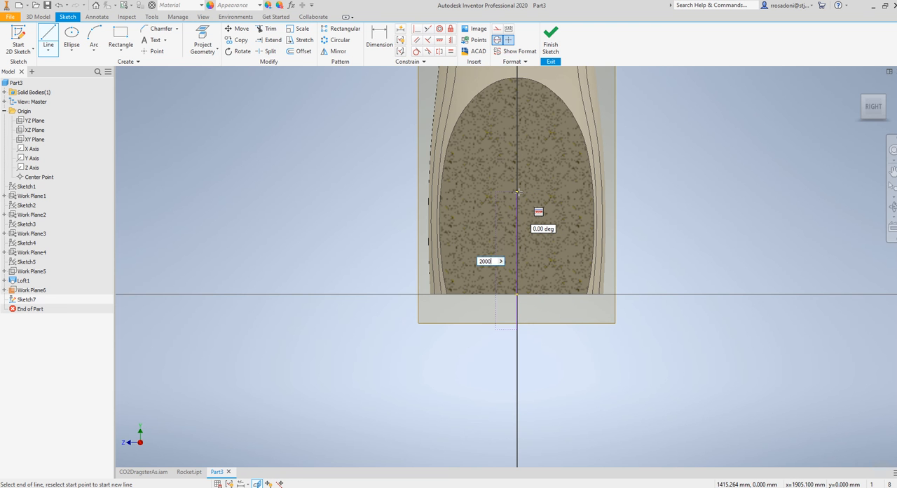
key(Return)
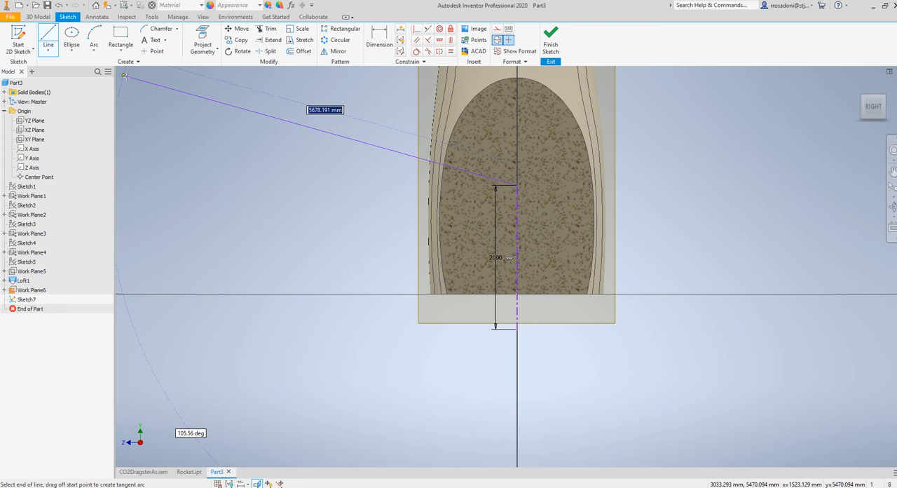
key(Escape)
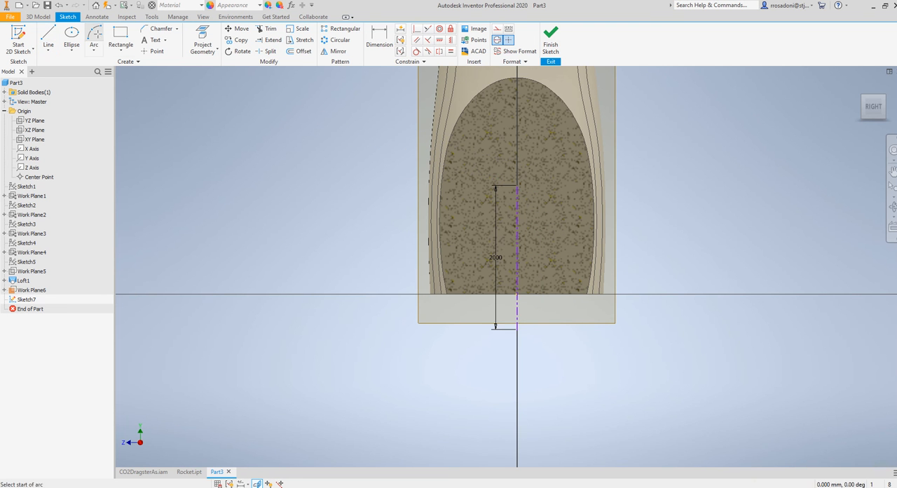
Draw a solid three-point arc from the centerline's upper end down to its right, bulging outward
click(94, 38)
scroll(523, 198, down, 2)
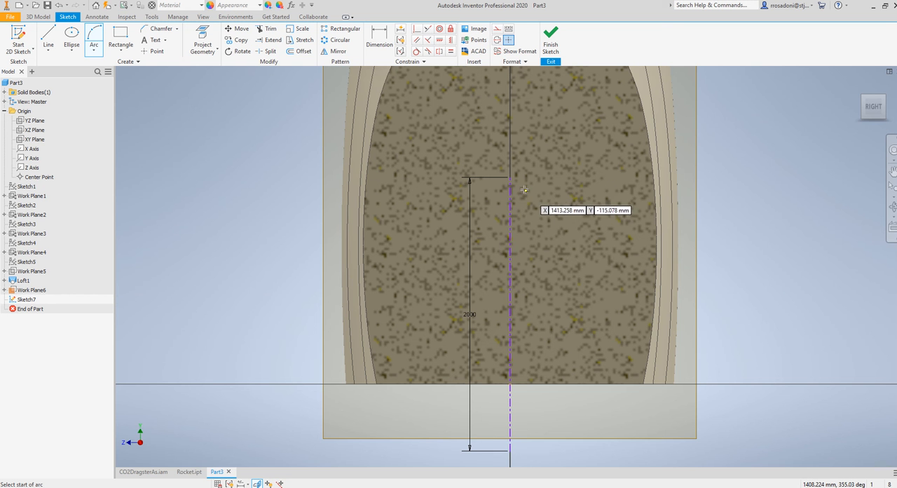
click(510, 177)
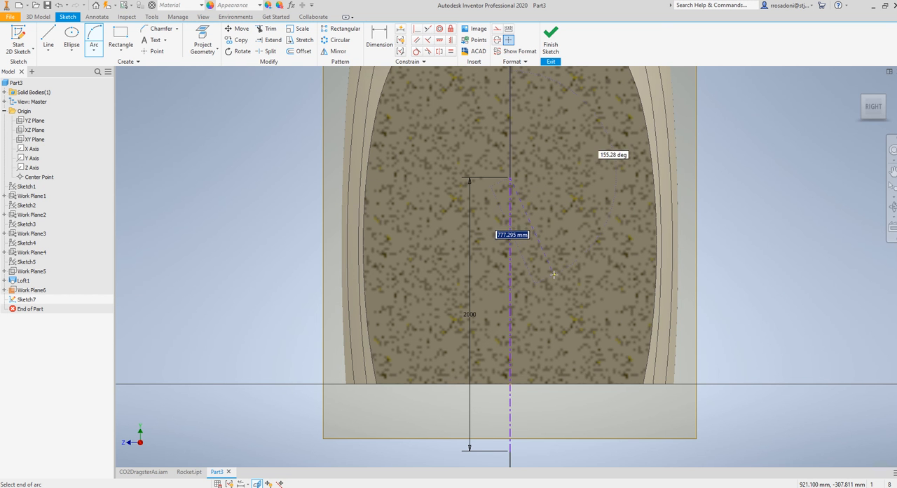
click(548, 350)
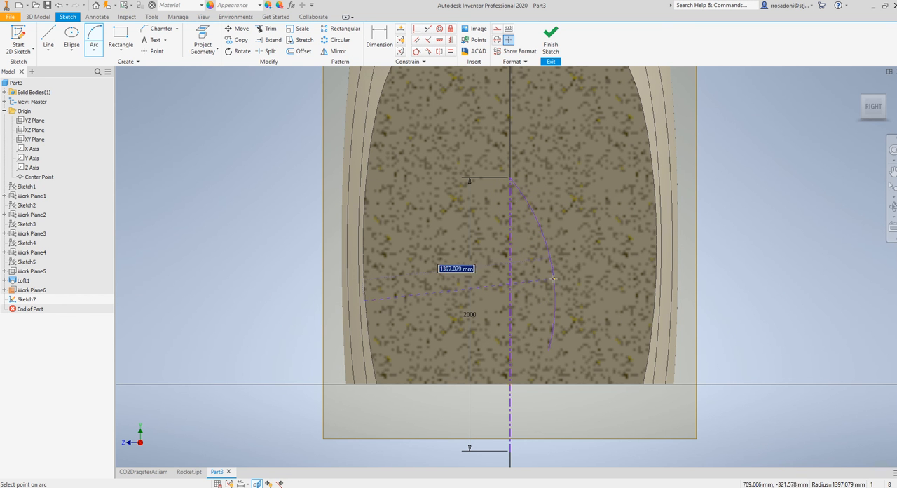
click(547, 279)
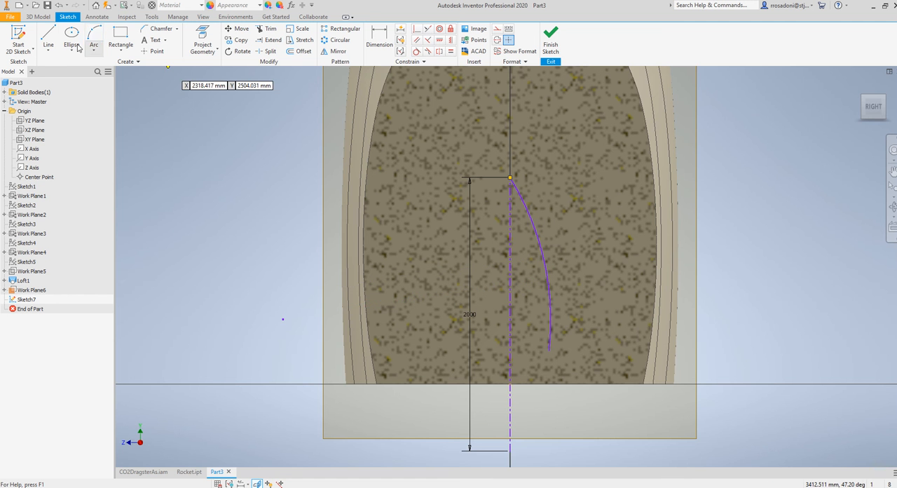
Draw a horizontal line about 284 mm long from the centerline's lower end and a vertical line up to the arc's free end
key(l)
middle_drag(344, 266, 333, 165)
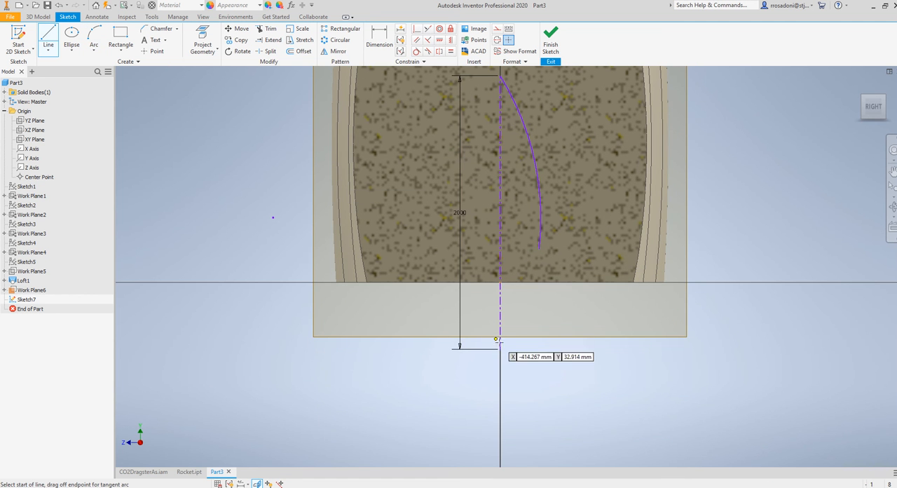
click(499, 349)
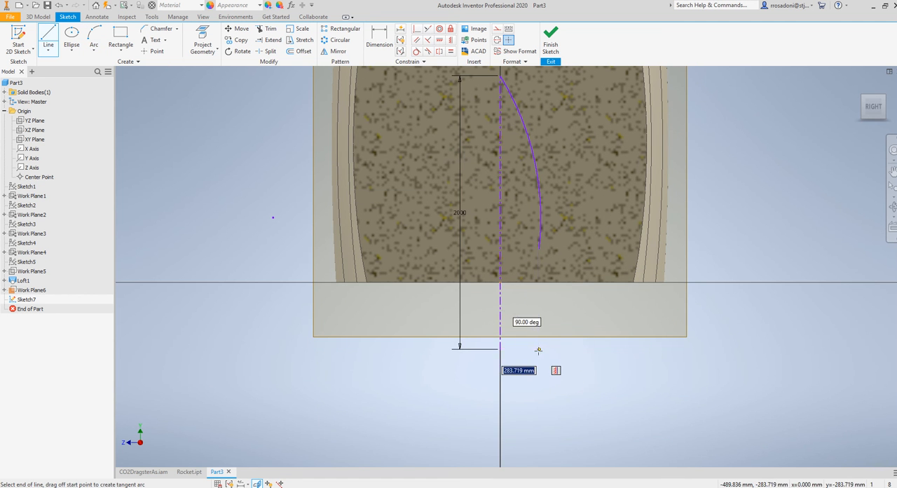
click(538, 350)
click(538, 248)
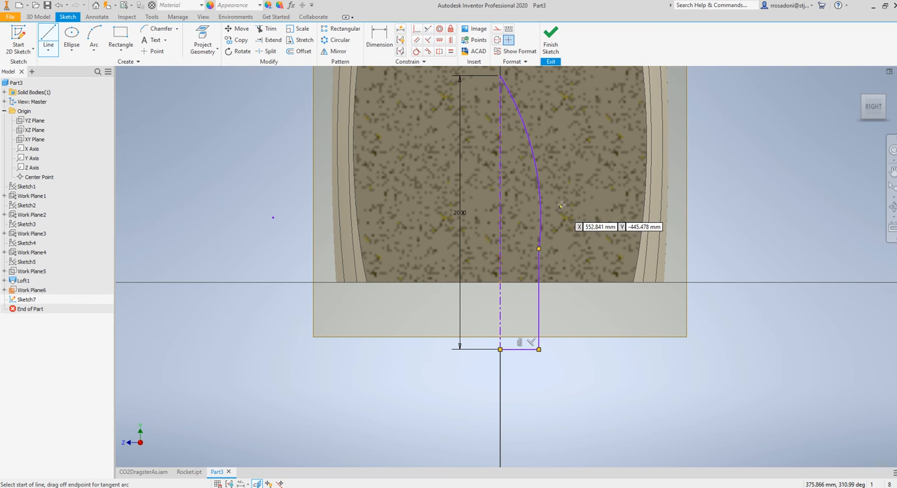
Constrain the arc tangent to the vertical line of the half-profile
click(418, 52)
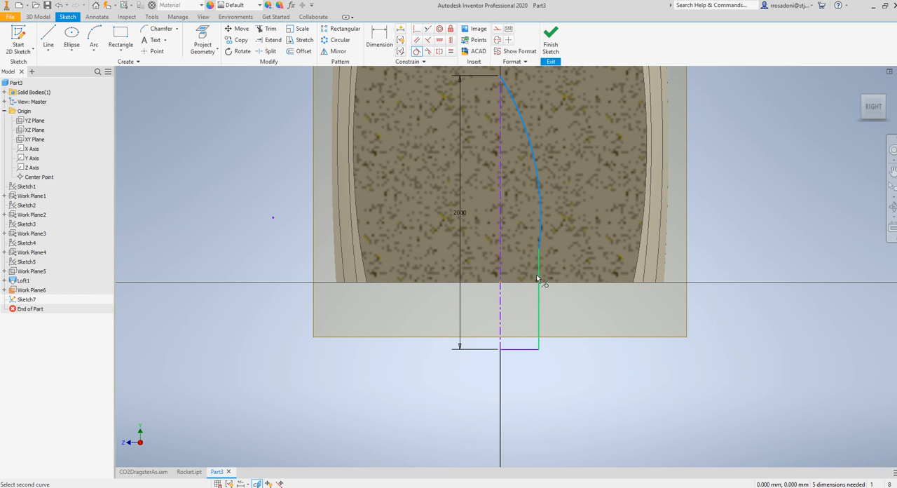
scroll(551, 248, down, 3)
scroll(552, 208, up, 4)
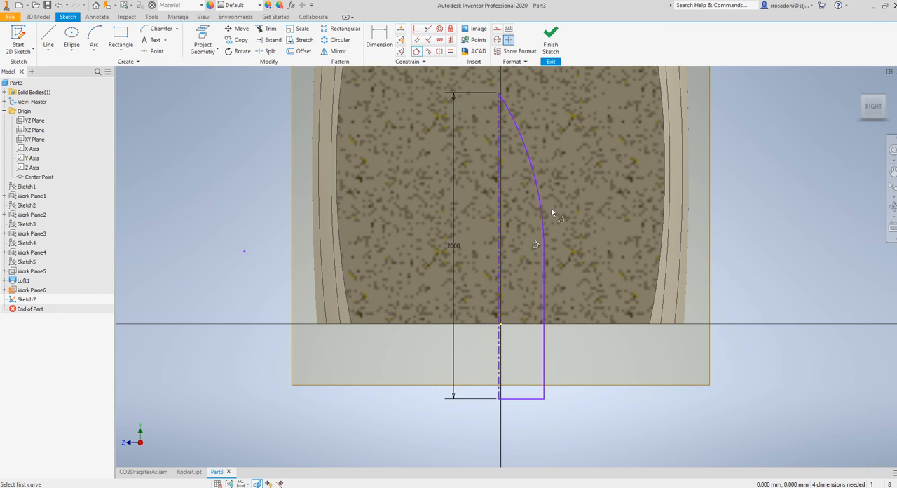
scroll(565, 236, down, 3)
Dimension the half-profile's bottom line at 300 mm, then revise the dimension to 400 mm
click(381, 42)
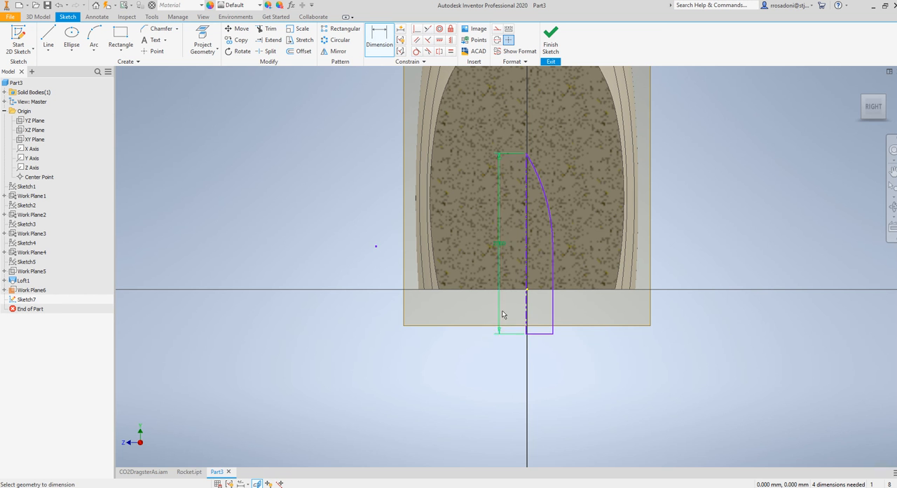
click(539, 334)
click(544, 361)
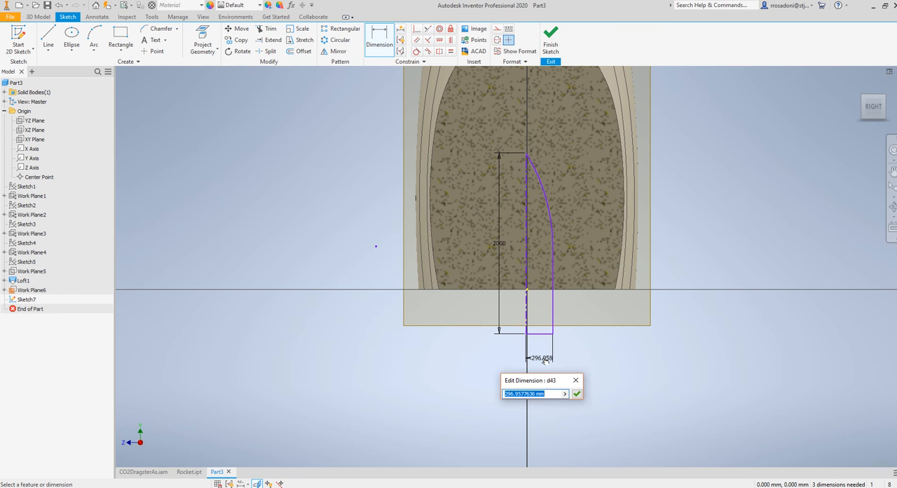
text(300)
key(Return)
double_click(542, 359)
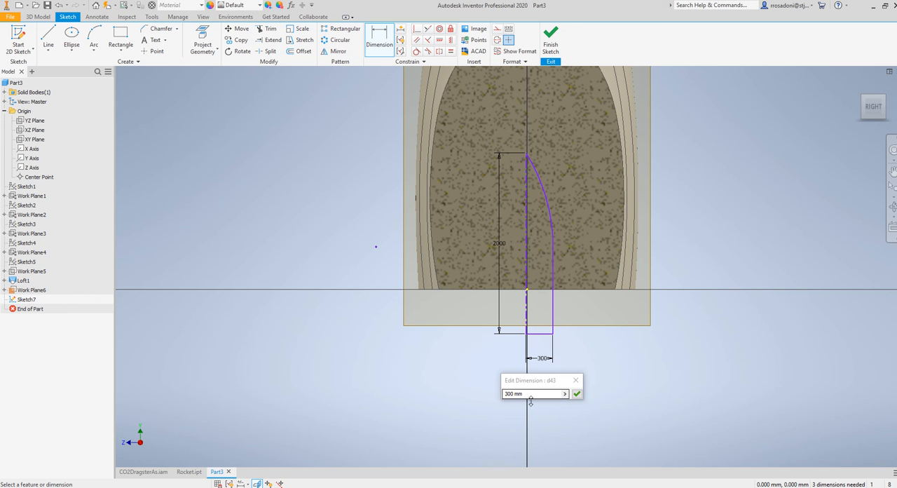
text(400)
key(Return)
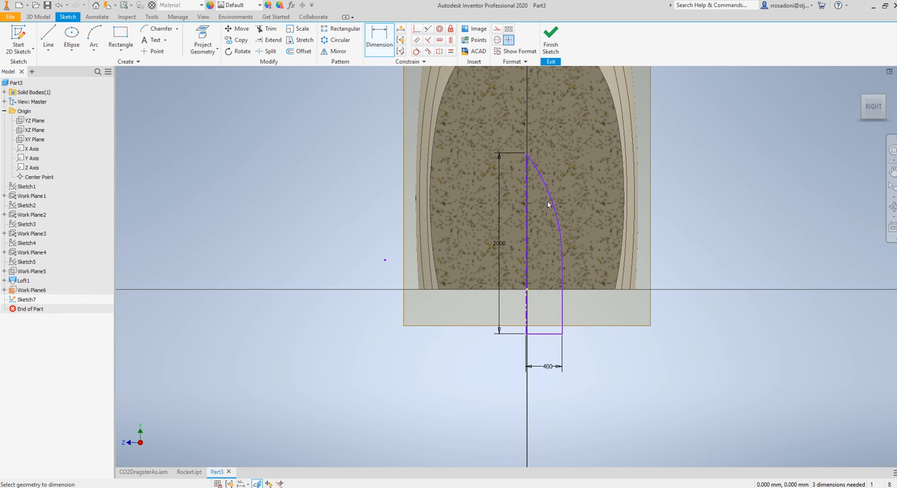
Finish the sketch and revolve the half-profile fully around its centerline into a solid booster
click(551, 38)
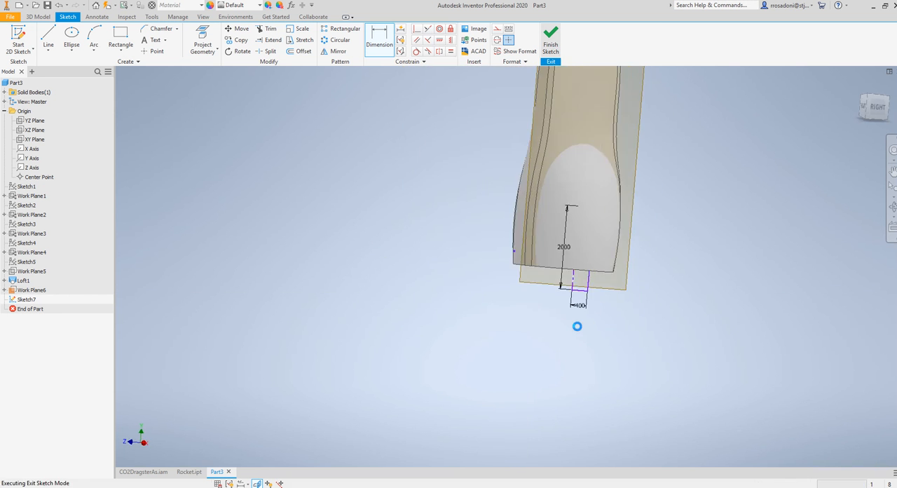
mouse_move(723, 302)
shift+middle_down()
mouse_move(614, 275)
mouse_move(639, 260)
mouse_move(663, 294)
mouse_move(664, 316)
shift+middle_up()
scroll(665, 302, down, 5)
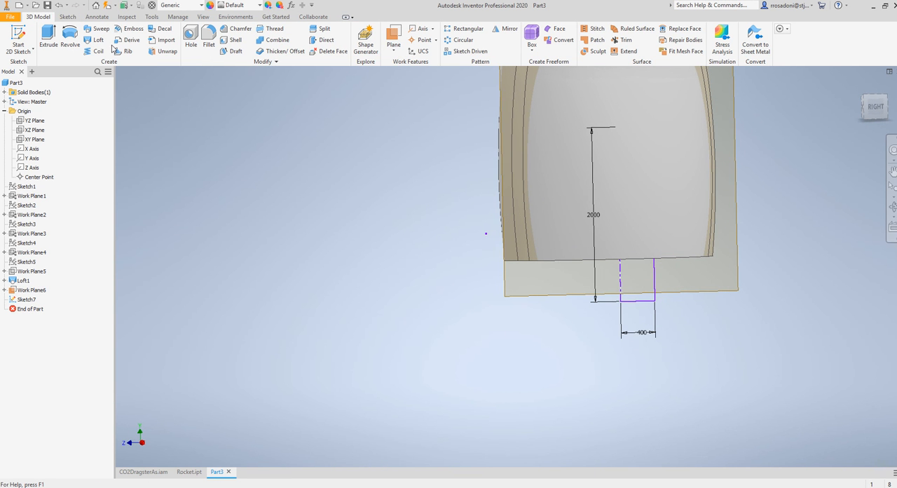
click(70, 39)
click(137, 215)
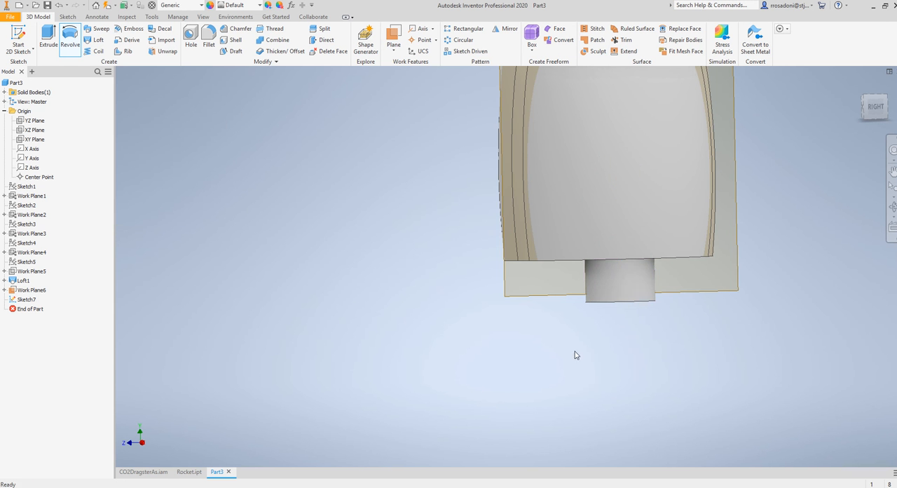
Set the offset of the booster's work plane from the YZ Plane to 1000 mm
shift+middle_drag(575, 356, 611, 276)
shift+middle_drag(681, 278, 666, 251)
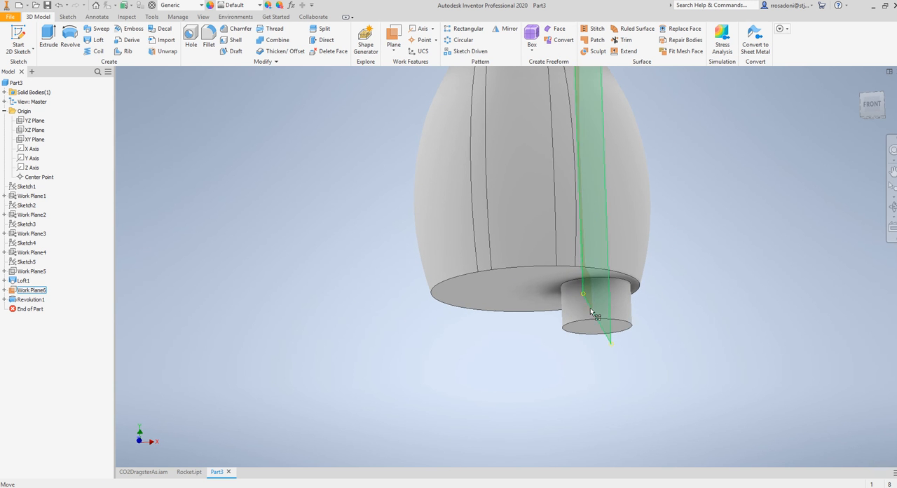
click(19, 289)
double_click(16, 290)
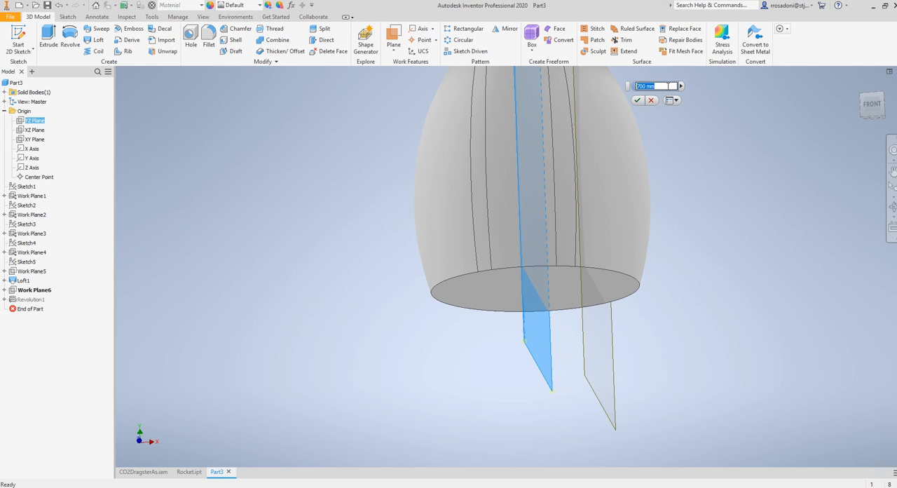
text(10)
drag(657, 84, 612, 88)
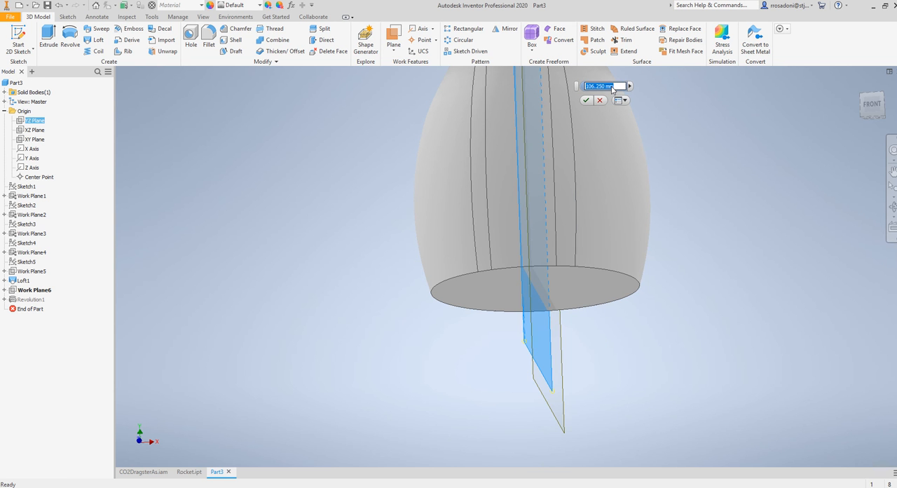
text(1000)
key(Return)
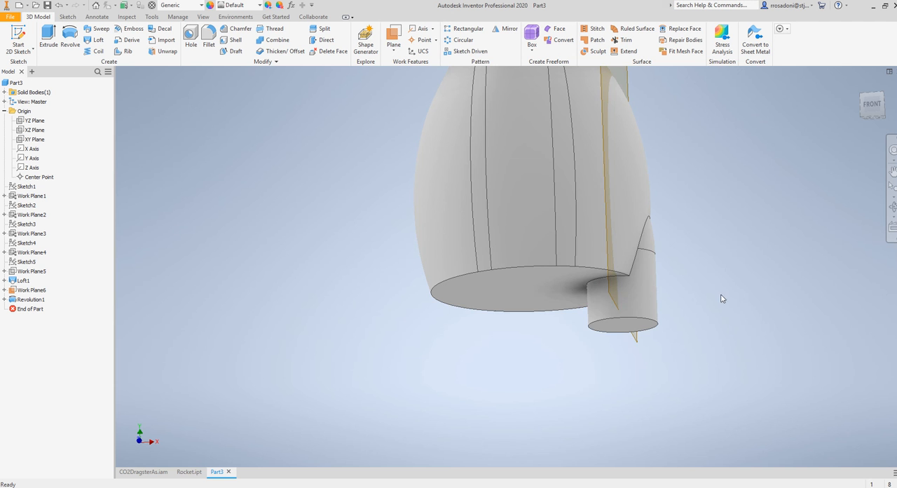
Increase the offset of the booster's work plane to 1300 mm and check the booster's position
scroll(630, 157, up, 3)
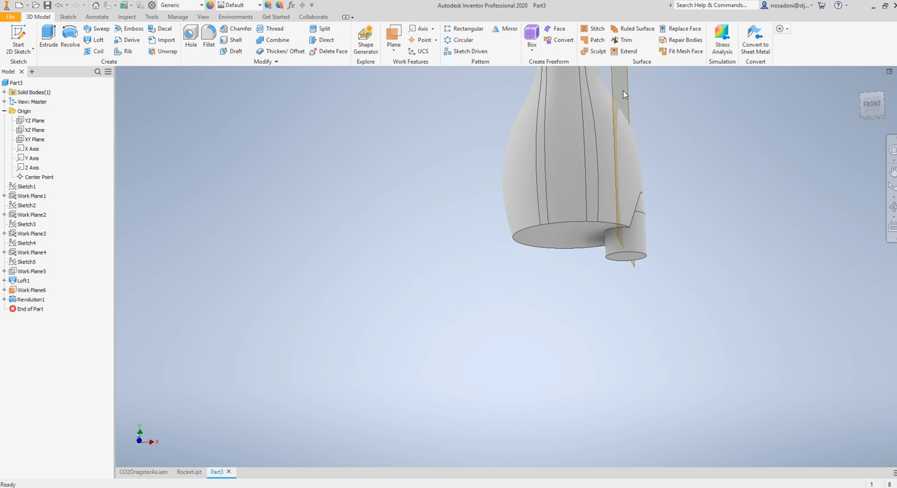
double_click(12, 291)
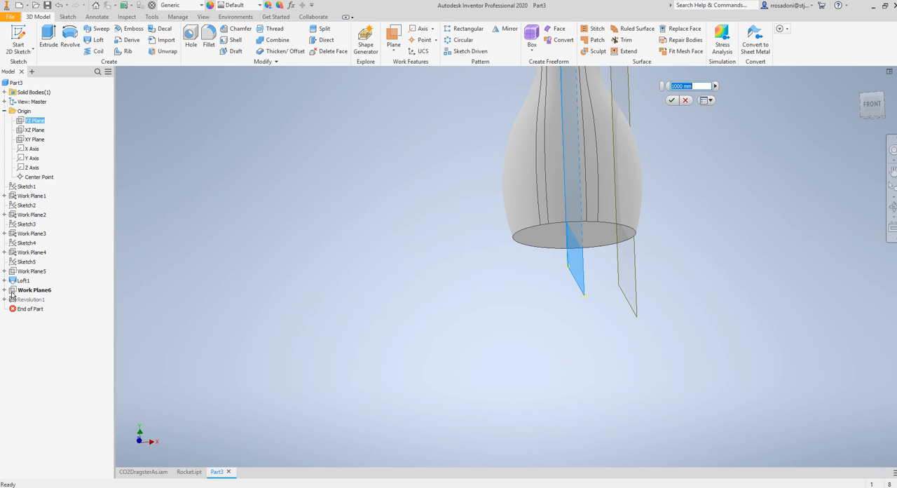
text(1300)
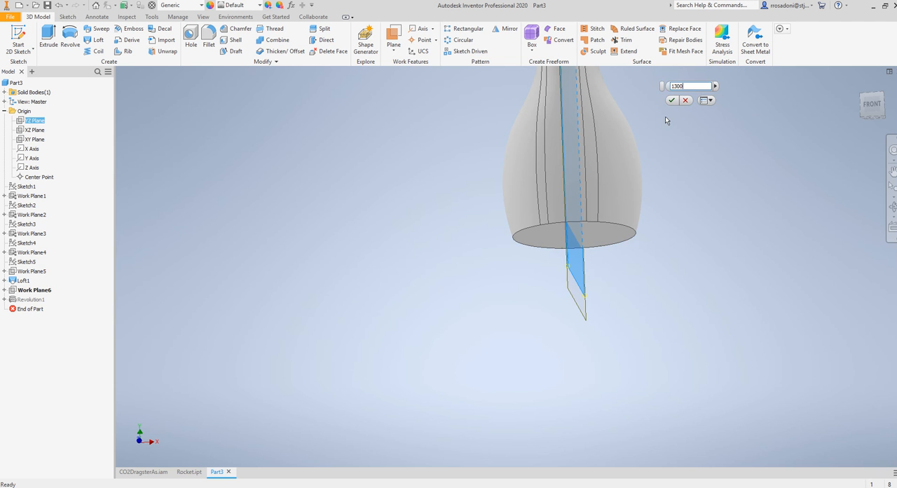
key(Return)
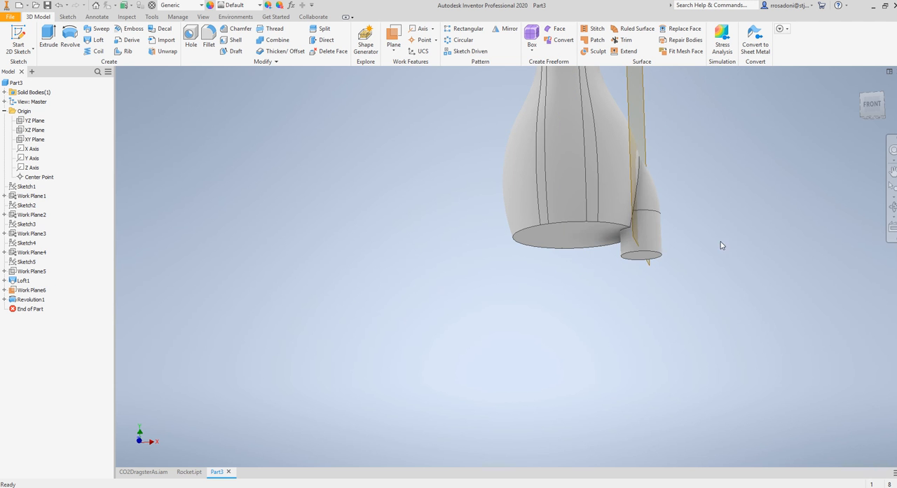
mouse_move(721, 242)
shift+middle_down()
mouse_move(733, 258)
mouse_move(711, 247)
shift+middle_up()
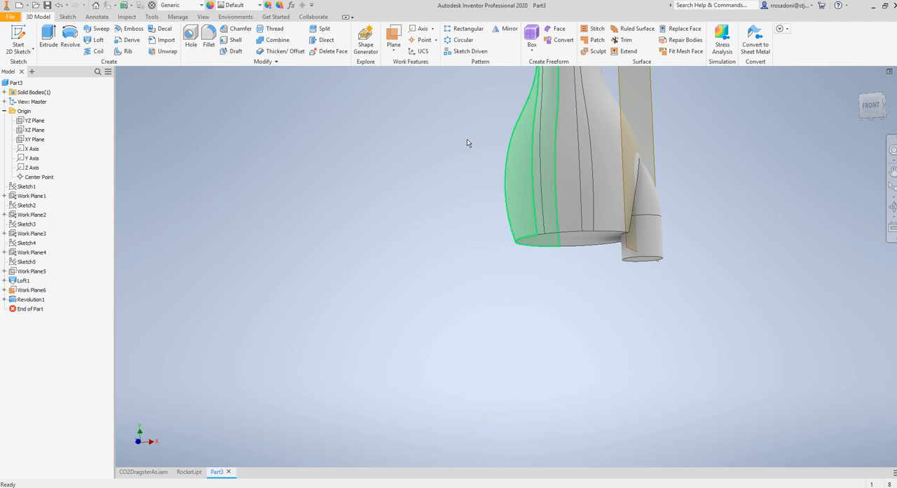
Change the offset of the booster's work plane to 1400 mm
double_click(35, 290)
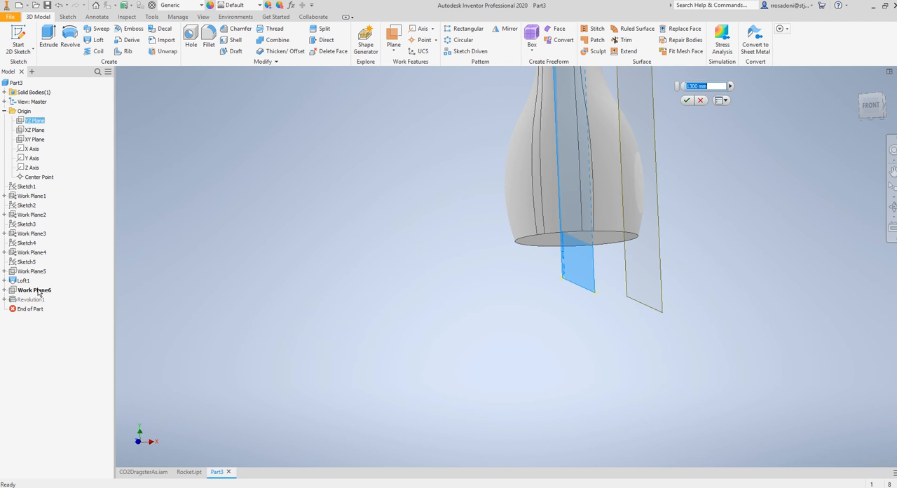
text(1400)
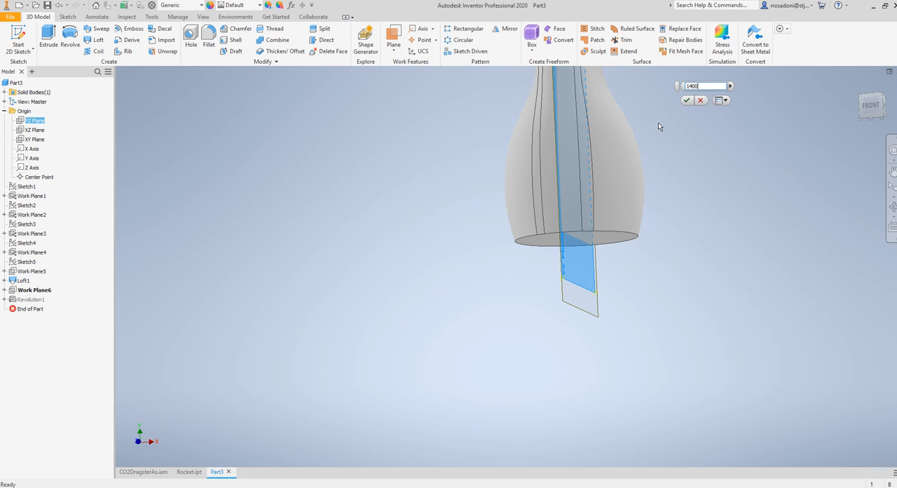
key(Return)
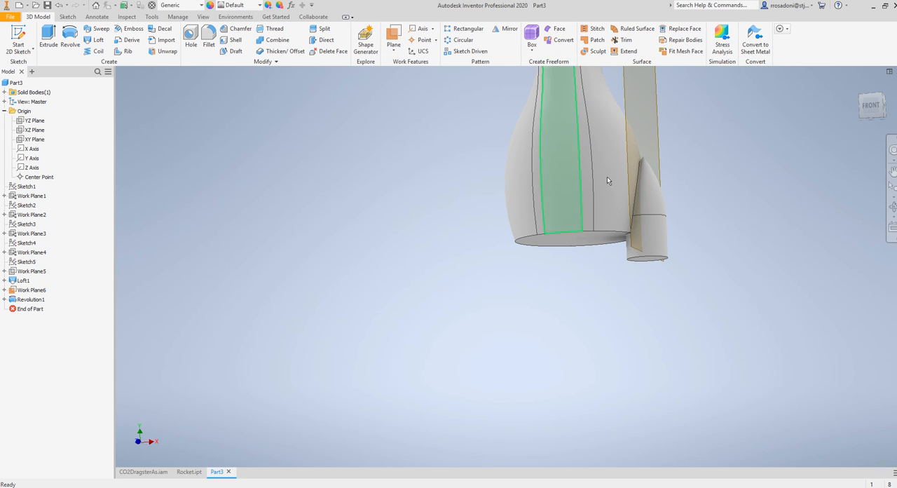
Reduce the booster work plane's offset slightly to move the booster a little closer to the body
double_click(21, 291)
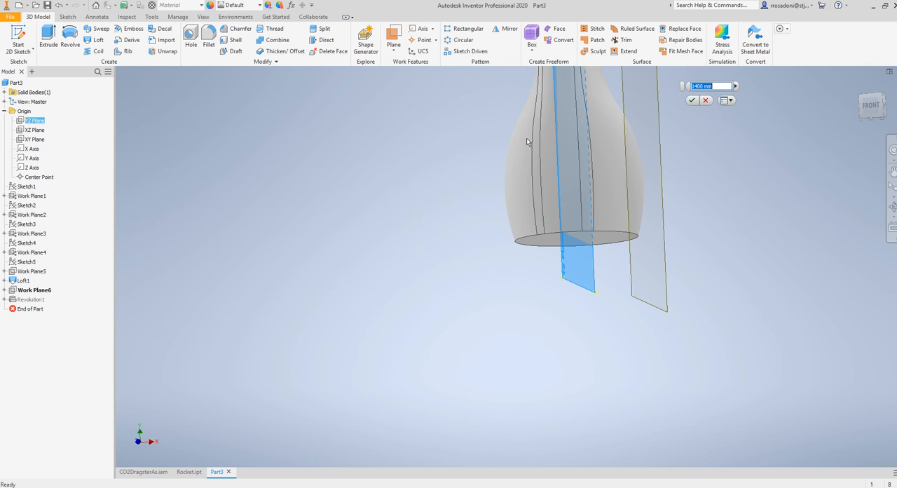
key(Return)
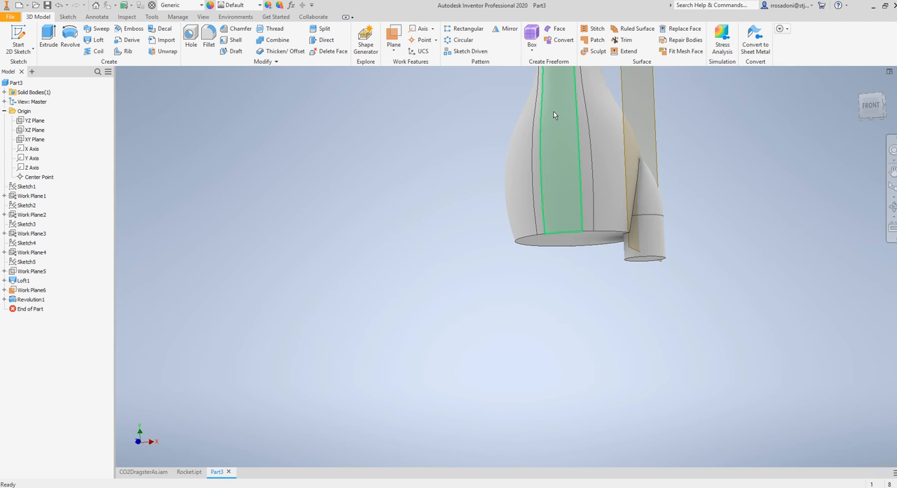
shift+middle_drag(770, 258, 777, 281)
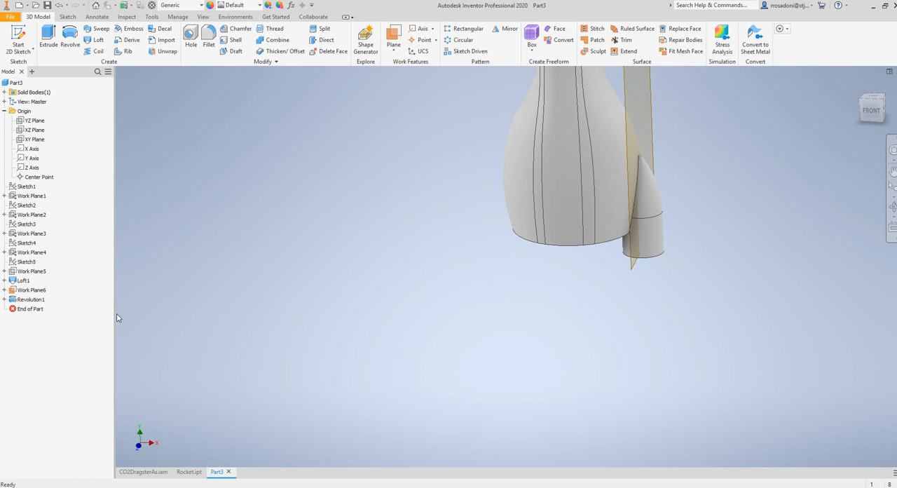
right_click(33, 291)
click(52, 283)
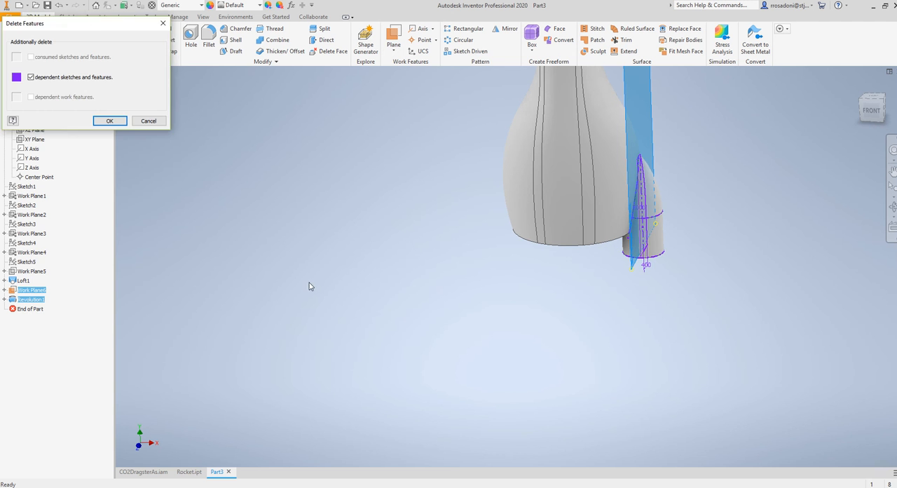
click(148, 120)
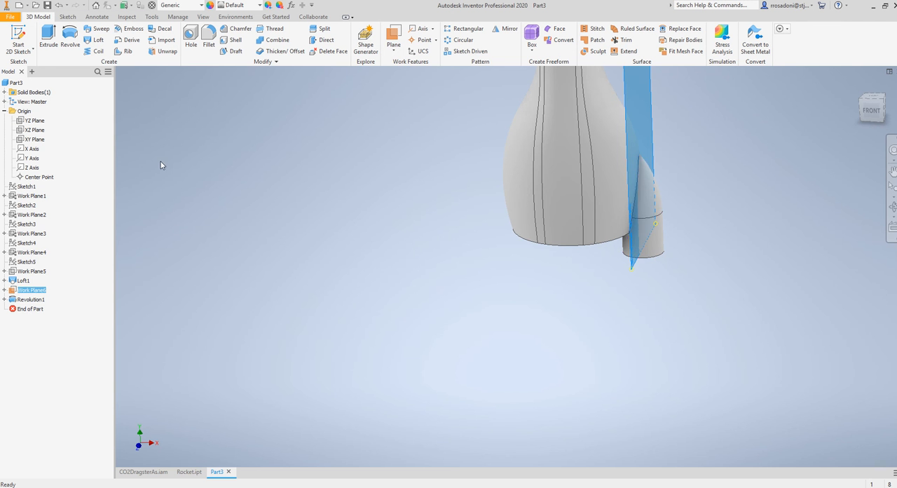
Hide the booster's offset work plane
right_click(29, 292)
click(48, 343)
scroll(593, 266, up, 2)
shift+middle_drag(635, 256, 651, 344)
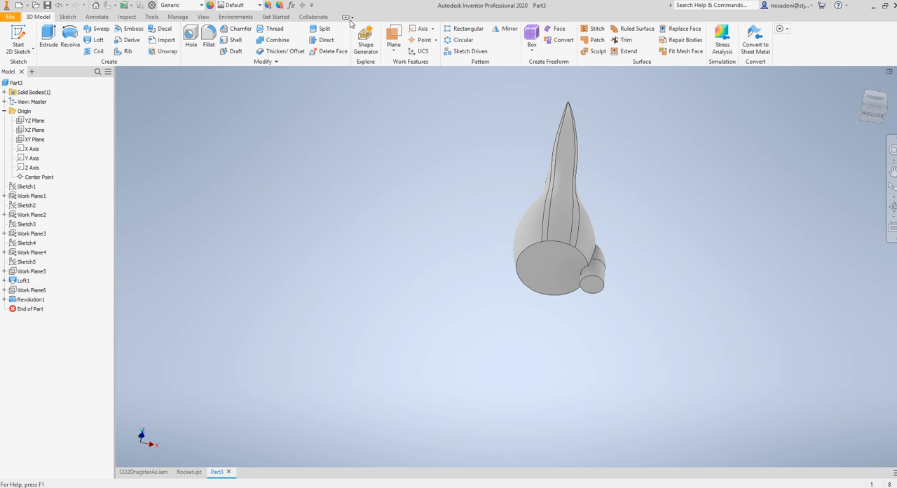
Create a circular pattern of the revolved booster around the Y Axis with 6 occurrences over 360 degrees
click(459, 40)
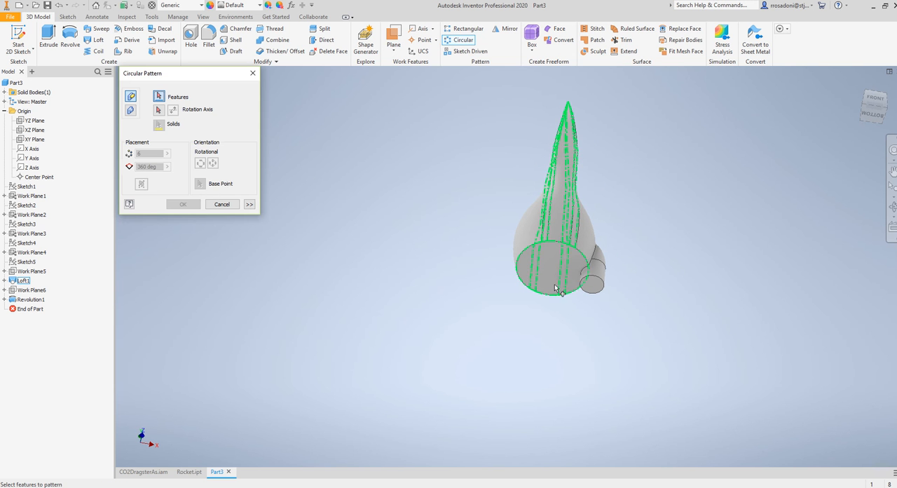
click(598, 291)
click(161, 110)
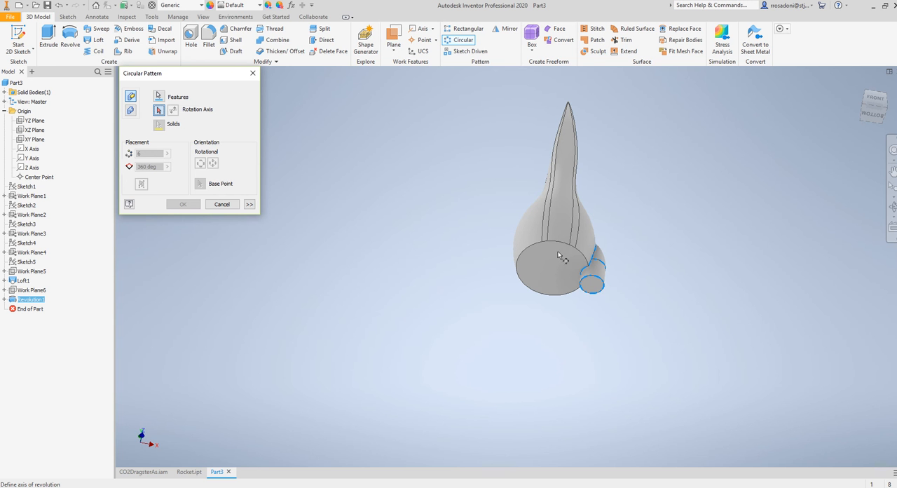
click(22, 187)
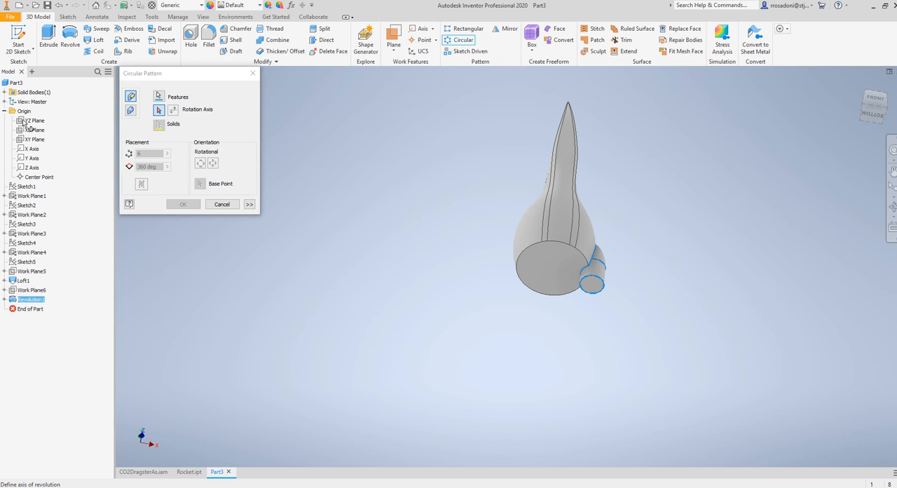
click(32, 159)
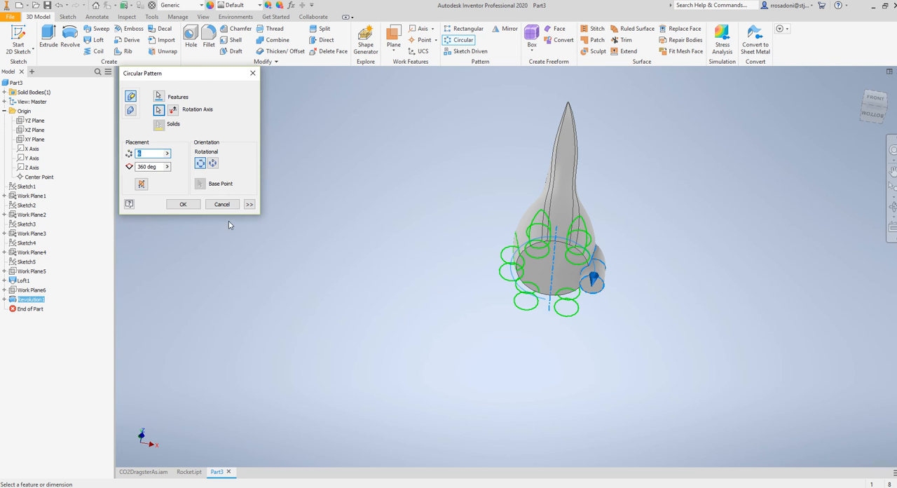
click(182, 204)
shift+middle_drag(623, 304, 510, 328)
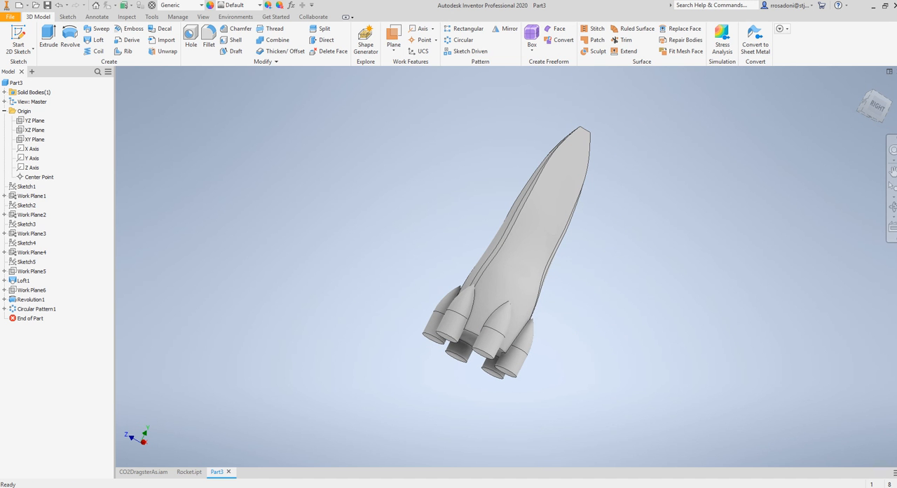